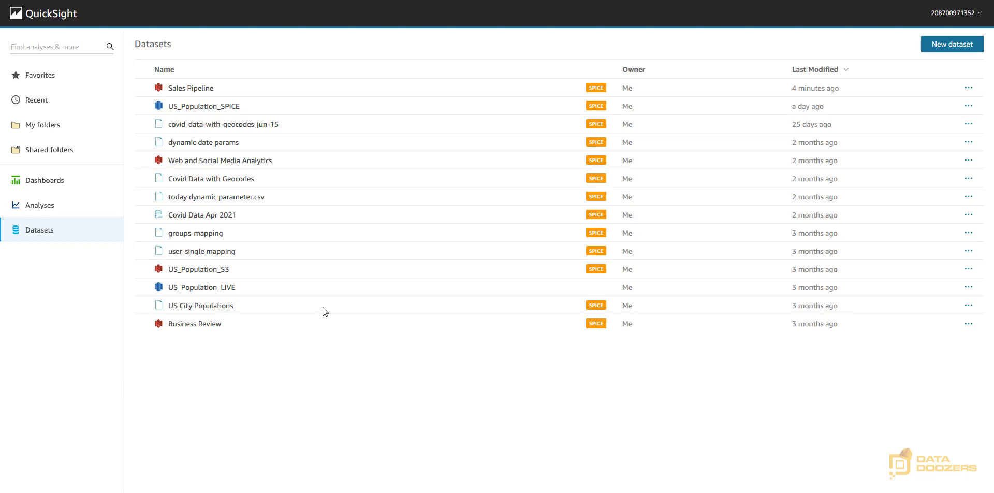
# Open the Sales Pipeline dataset in the data prep editor and scroll through its 12-field preview
pyautogui.click(190, 88)
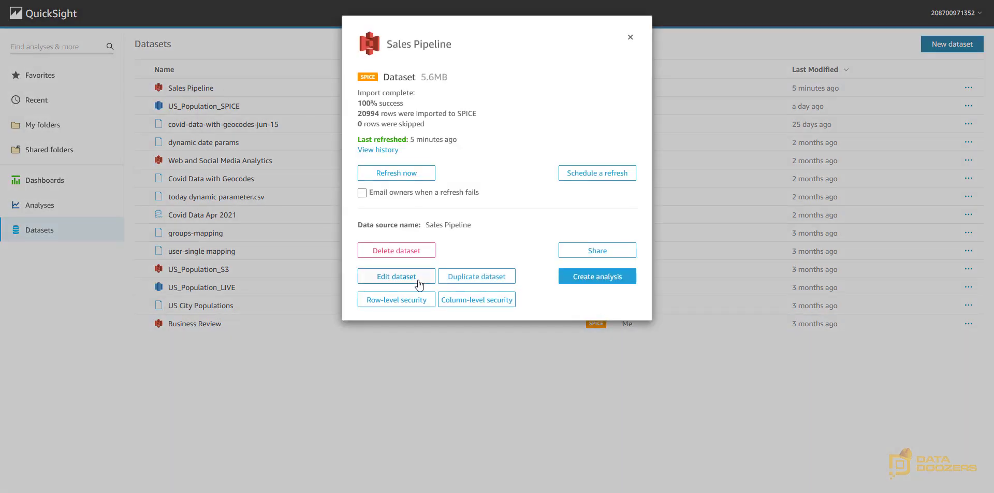
pyautogui.click(396, 276)
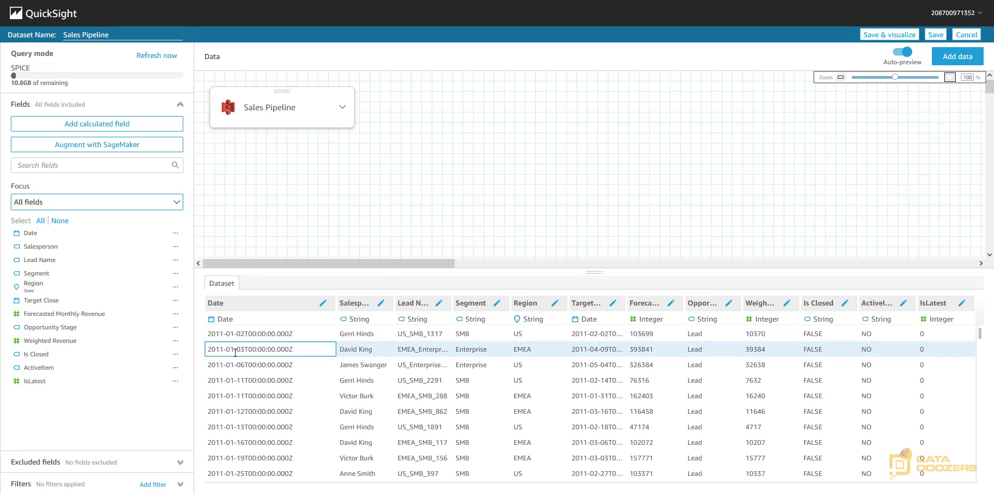
pyautogui.scroll(-2, 247, 352)
pyautogui.scroll(-5, 245, 361)
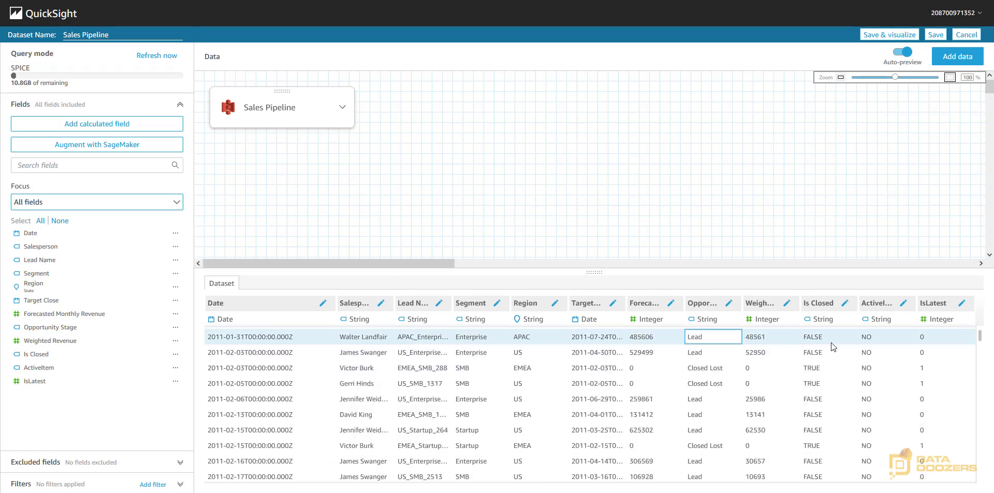
pyautogui.click(967, 366)
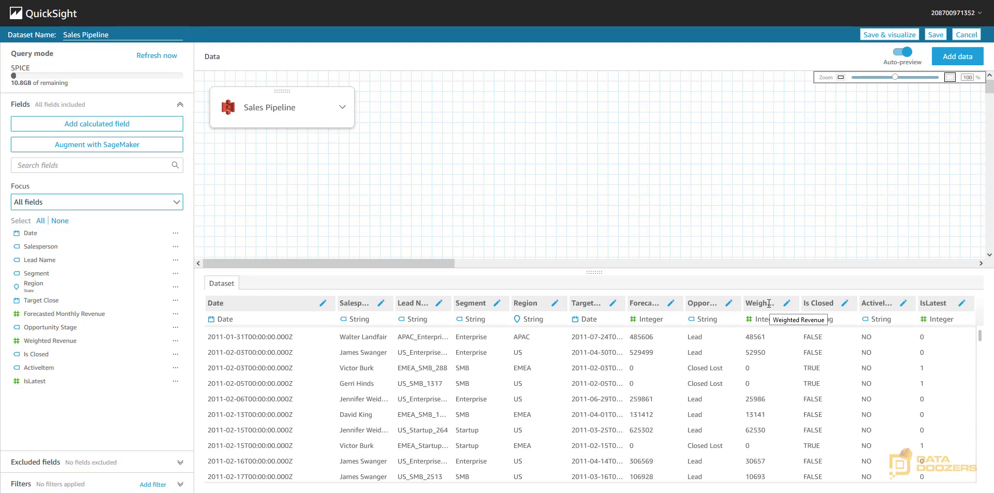
# Save and visualize the dataset as a pivot table with Date in rows and summed Weighted Revenue
pyautogui.click(881, 39)
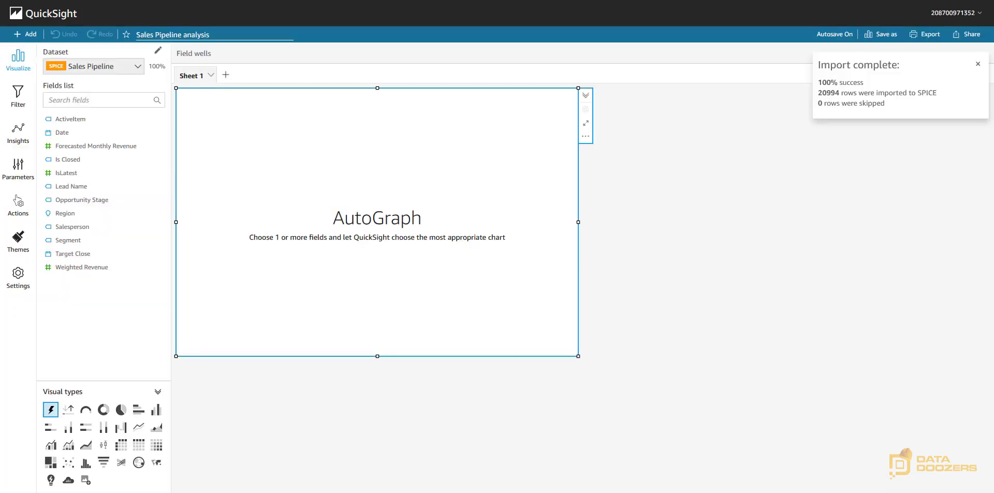
pyautogui.click(121, 444)
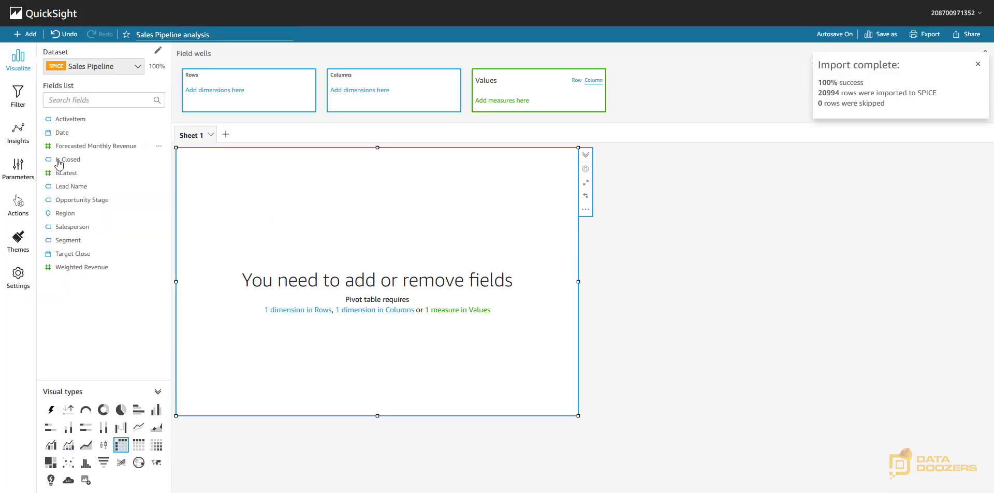
pyautogui.moveTo(75, 137); pyautogui.dragTo(249, 92)
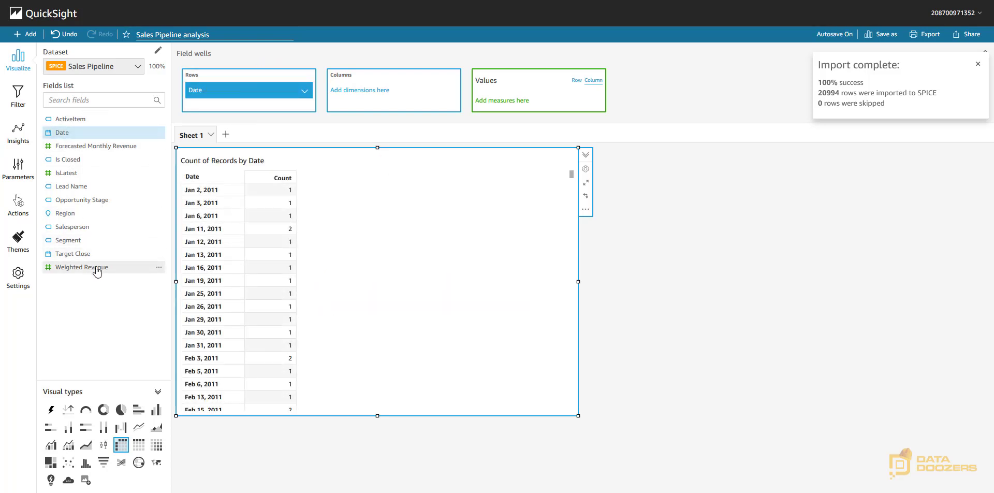
pyautogui.moveTo(95, 268); pyautogui.dragTo(521, 95)
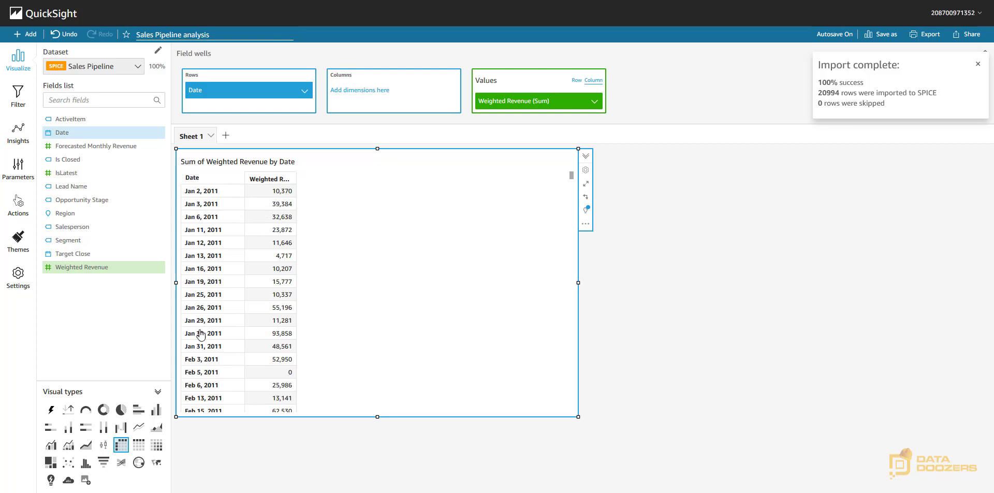
pyautogui.scroll(-1, 197, 331)
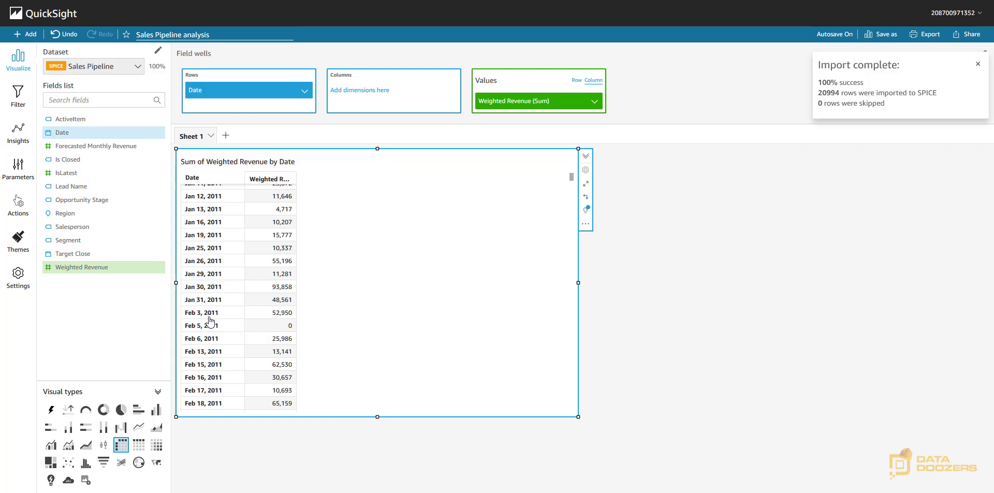
pyautogui.scroll(-1, 213, 329)
pyautogui.scroll(2, 213, 328)
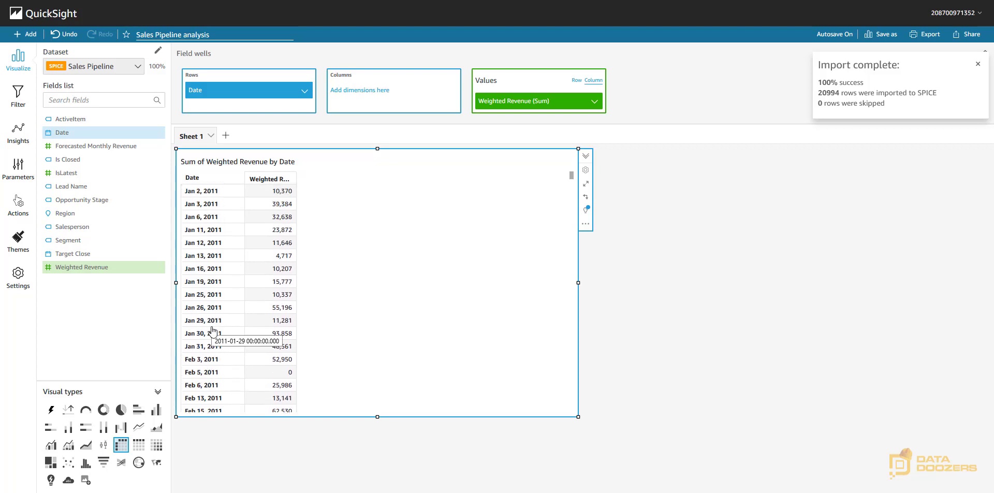
# Start a new calculated field and insert truncDate from the Date functions
pyautogui.click(26, 34)
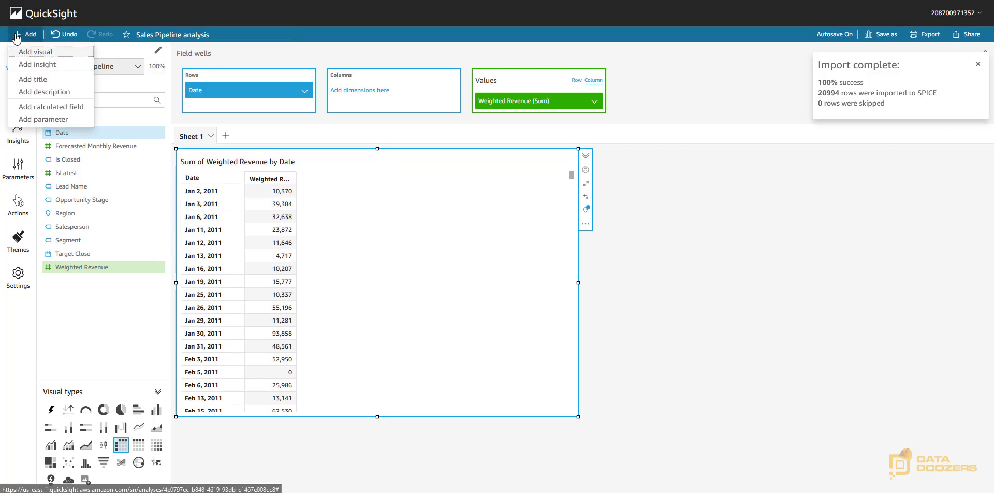
pyautogui.click(54, 106)
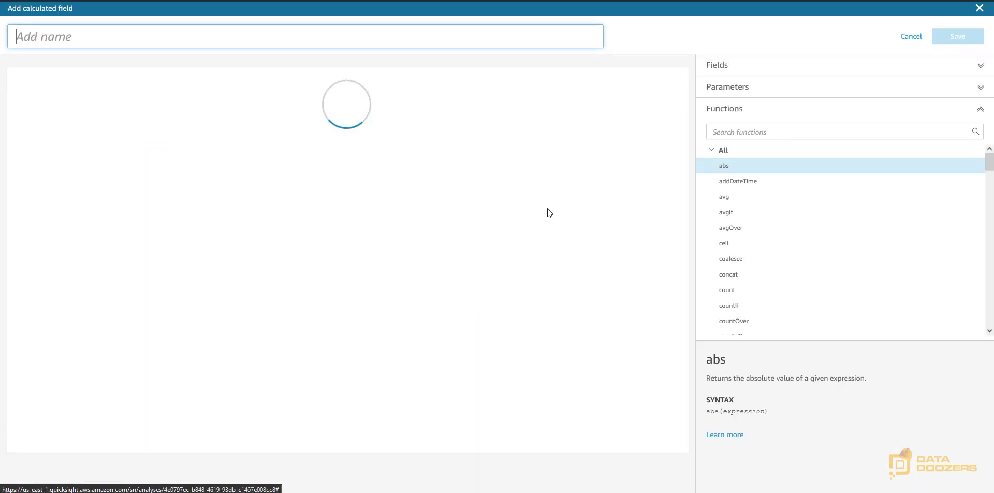
pyautogui.click(723, 150)
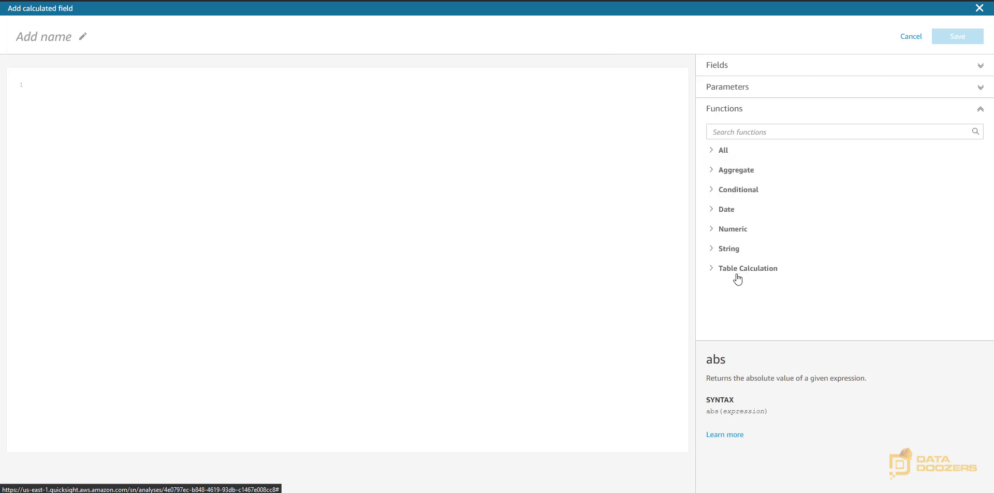
pyautogui.click(712, 212)
pyautogui.scroll(-1, 814, 262)
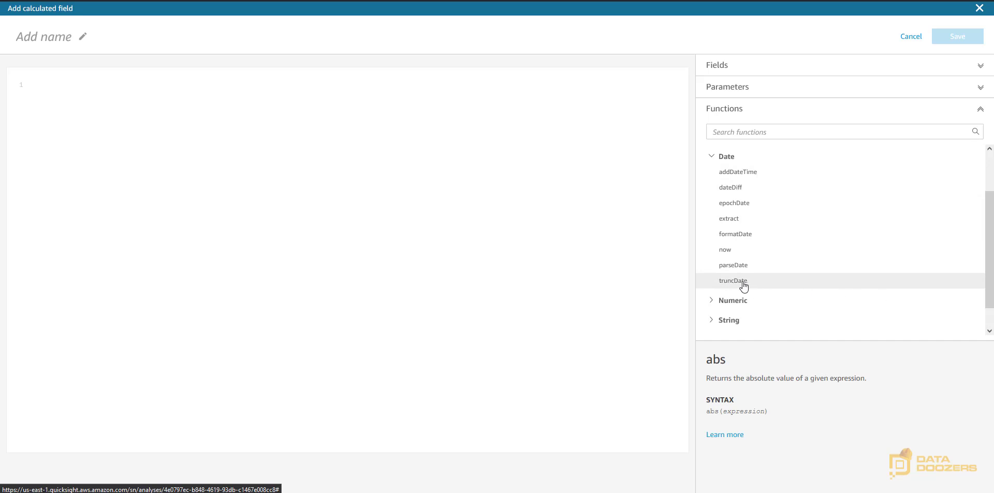
pyautogui.click(751, 205)
pyautogui.click(742, 220)
pyautogui.click(747, 235)
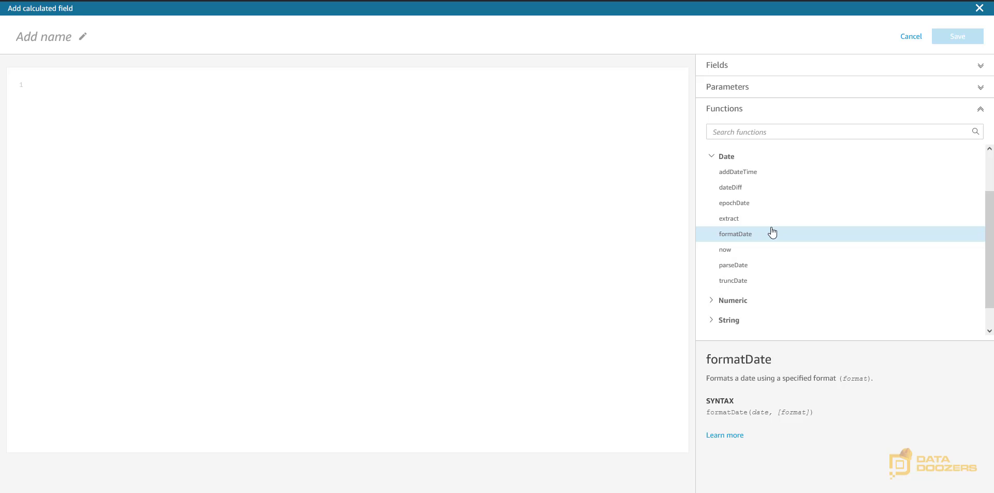
pyautogui.doubleClick(743, 282)
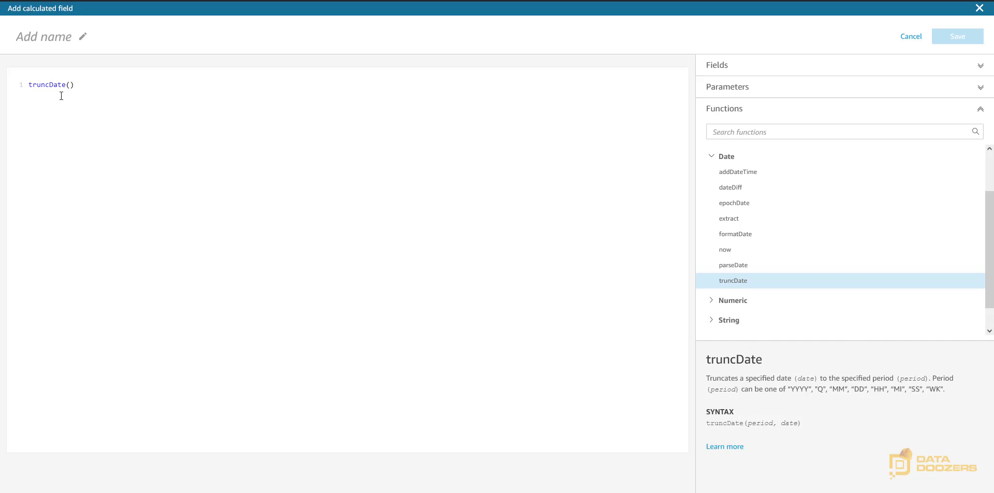
# Complete the formula as truncDate('MM', {Date}) and name the field date_calc
pyautogui.write("''")
pyautogui.write('MM')
pyautogui.write(', dat')
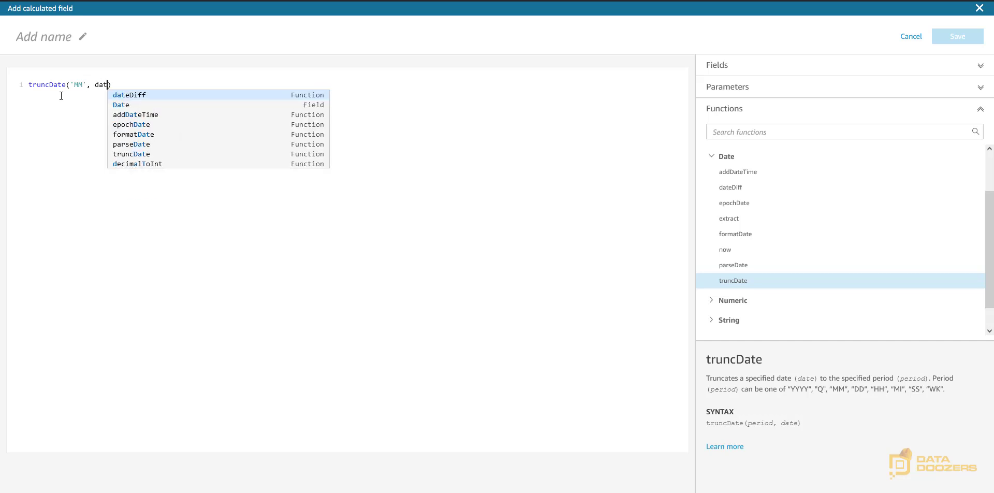
pyautogui.click(124, 106)
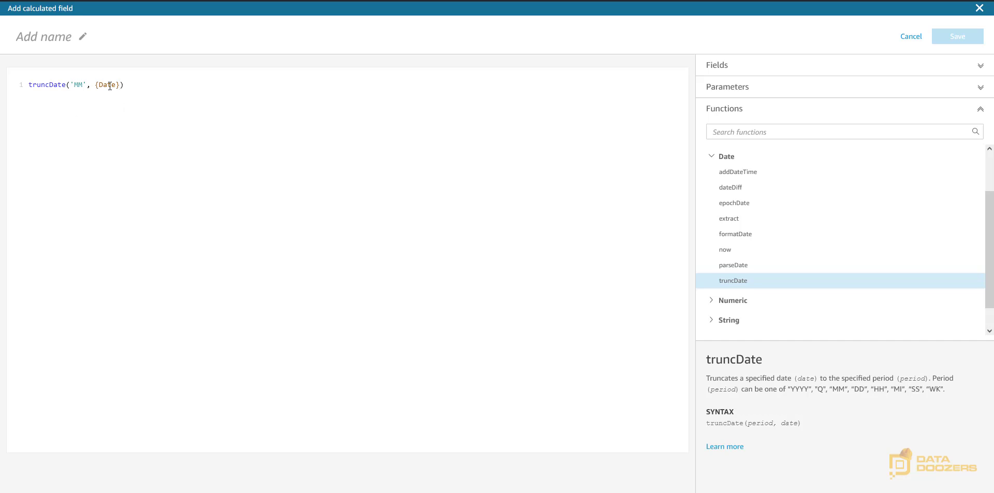
pyautogui.click(92, 87)
pyautogui.moveTo(95, 86); pyautogui.dragTo(124, 85)
pyautogui.click(222, 169)
pyautogui.moveTo(70, 84); pyautogui.dragTo(86, 84)
pyautogui.click(66, 30)
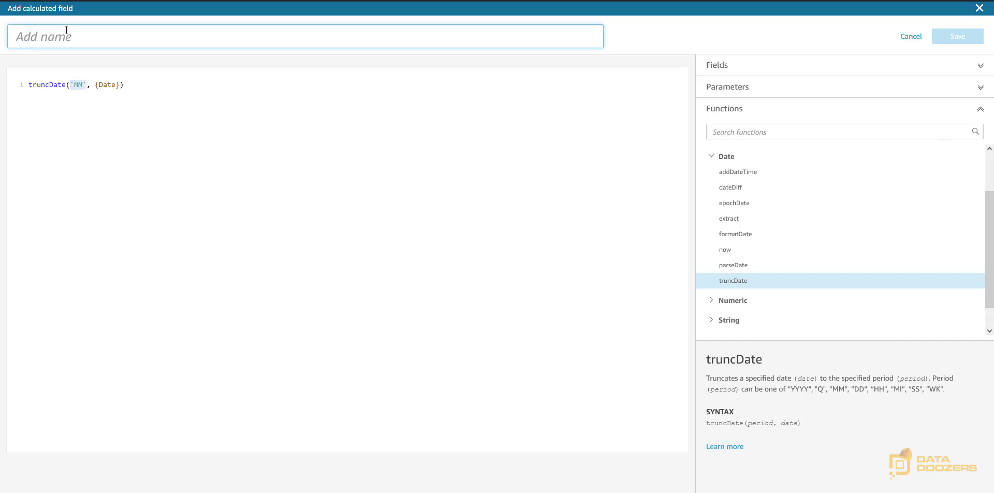
pyautogui.write('date_calc')
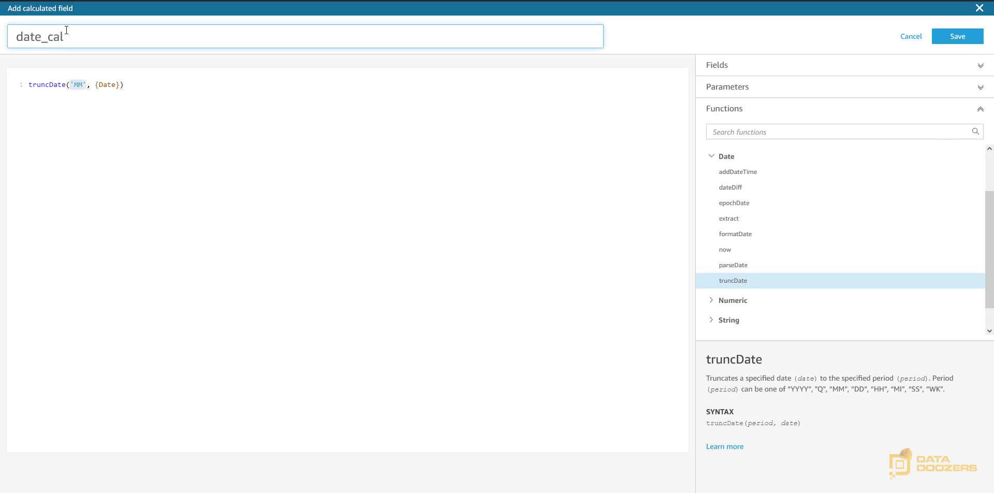
# Save date_calc and add it to the pivot table rows after Date, showing month starts like Jan 1, 2011
pyautogui.click(963, 32)
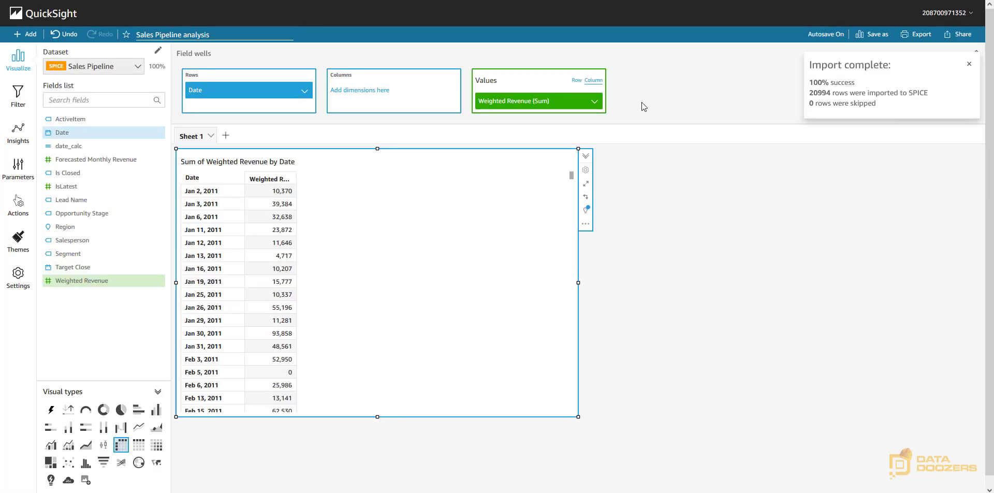
pyautogui.moveTo(73, 151); pyautogui.dragTo(227, 112)
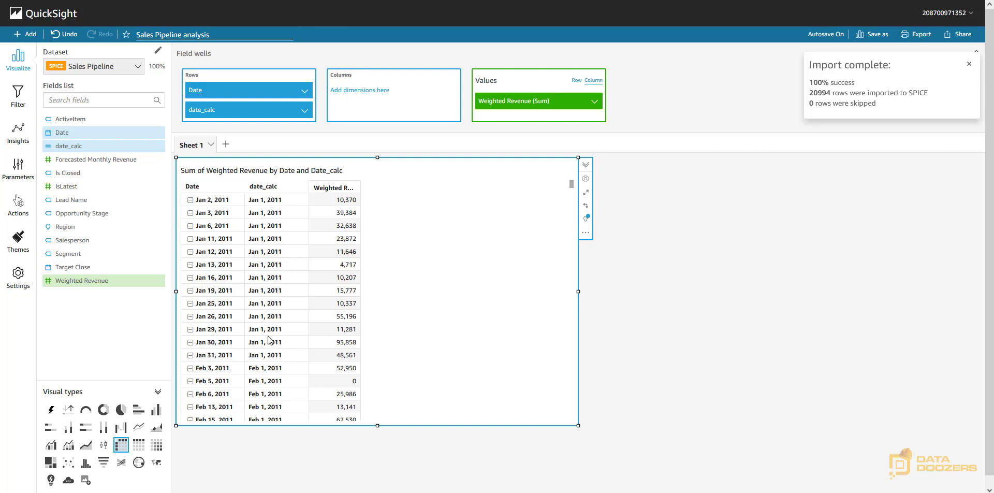
pyautogui.scroll(-2, 263, 321)
pyautogui.scroll(-5, 262, 321)
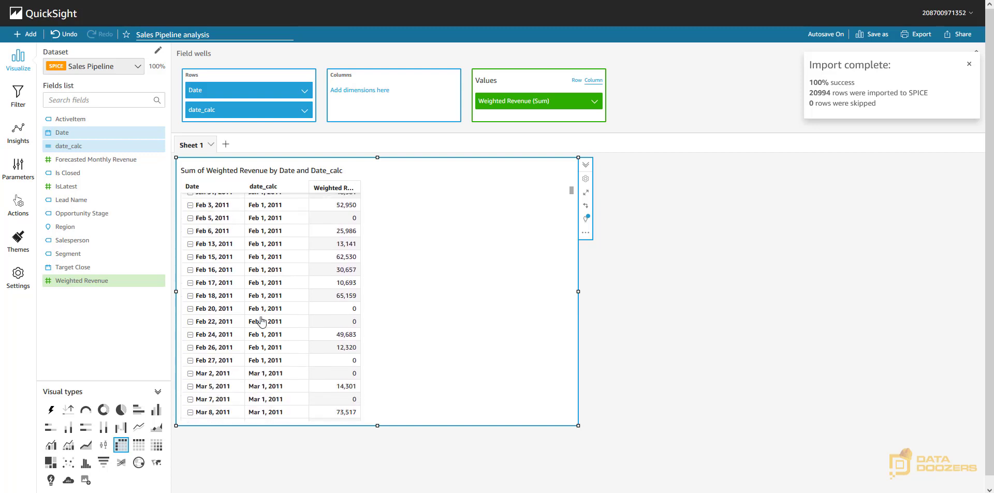
pyautogui.scroll(3, 266, 319)
pyautogui.scroll(4, 266, 319)
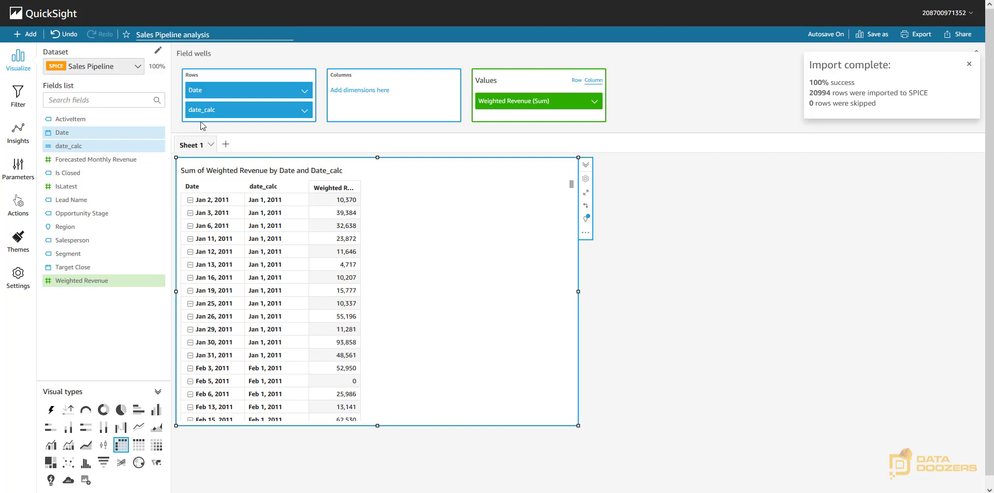
# Open date_calc for editing and insert addDateTime at the start of the formula
pyautogui.click(159, 146)
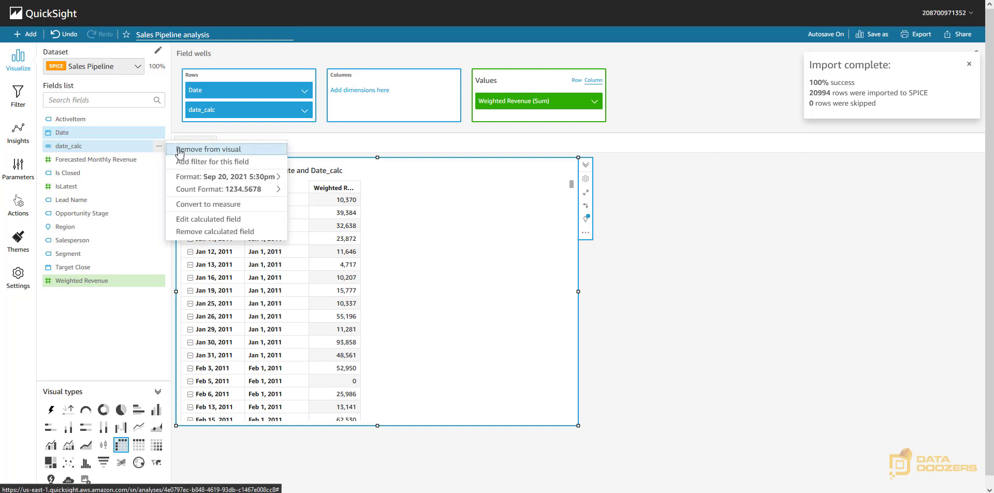
pyautogui.click(206, 220)
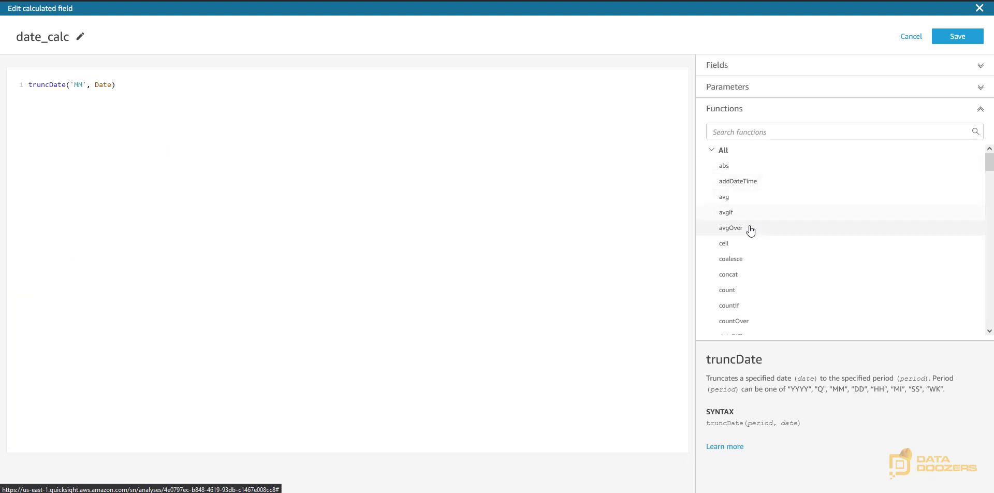
pyautogui.click(712, 151)
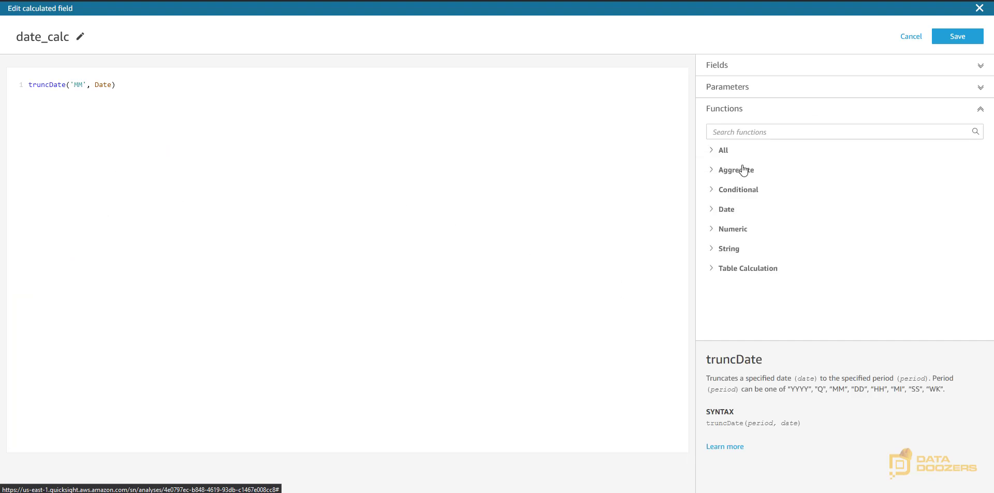
pyautogui.click(712, 210)
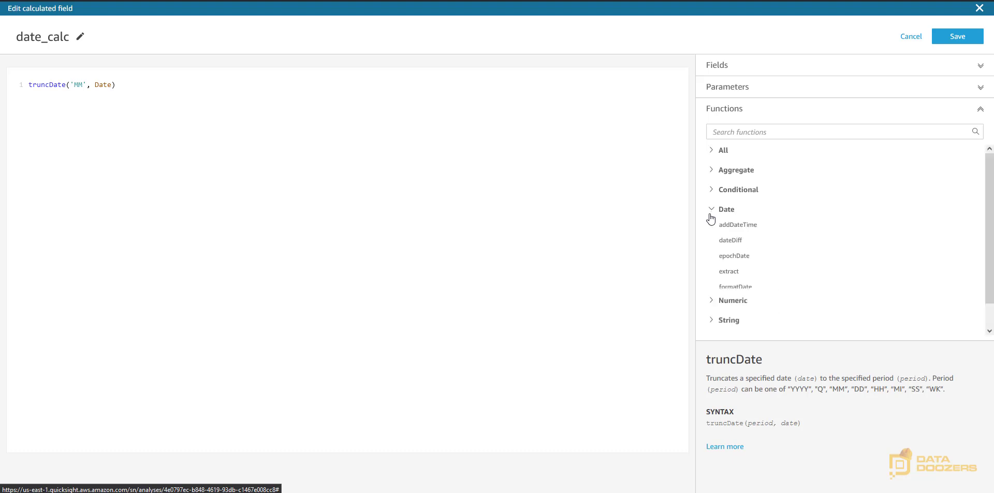
pyautogui.click(751, 228)
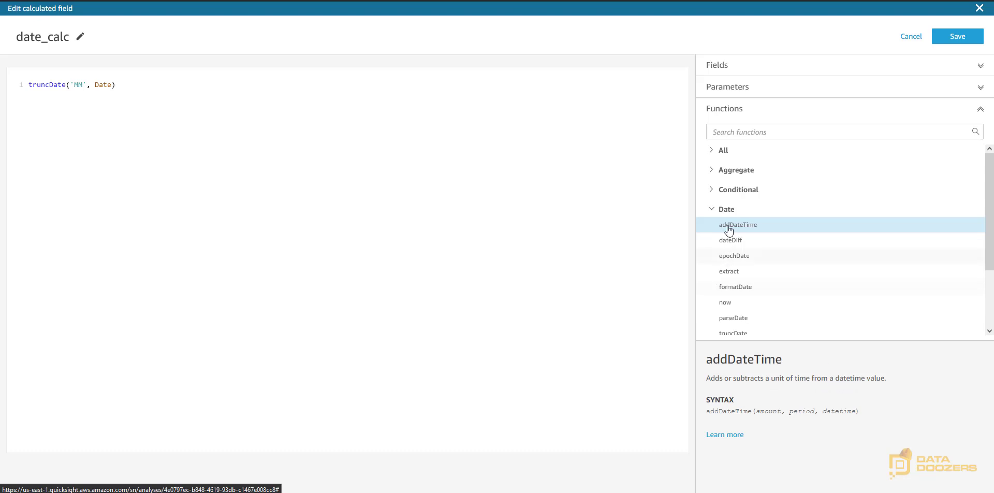
pyautogui.click(31, 86)
pyautogui.doubleClick(734, 227)
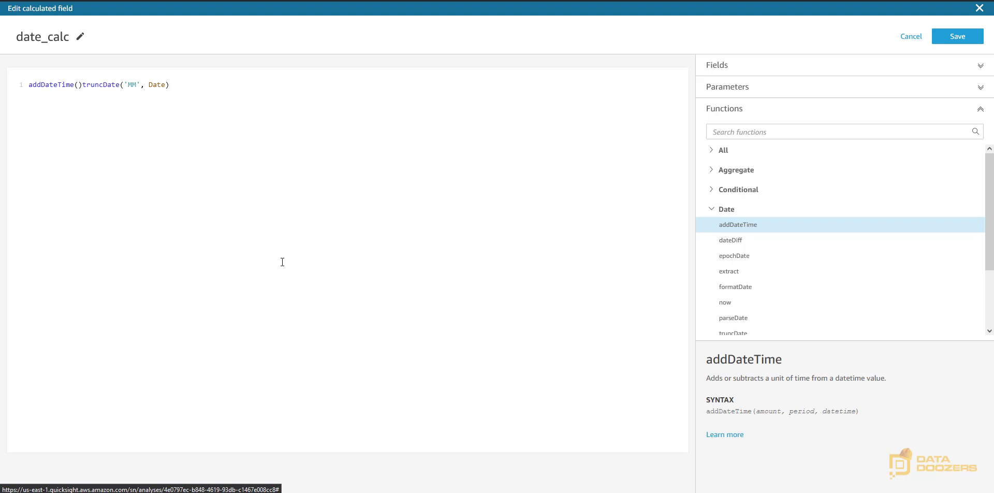
# Complete the formula as addDateTime(1, 'MM', truncDate('MM', Date))
pyautogui.write("1, ''MM")
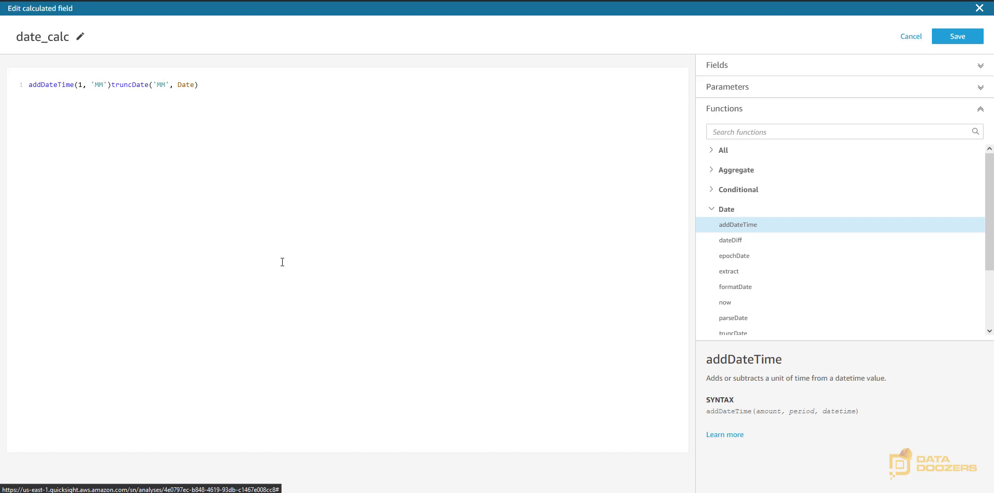
pyautogui.press('Delete')
pyautogui.write(',')
pyautogui.click(221, 85)
pyautogui.write(')')
# Save date_calc, check next-month values like Feb 1, 2011, and reopen its formula
pyautogui.click(962, 35)
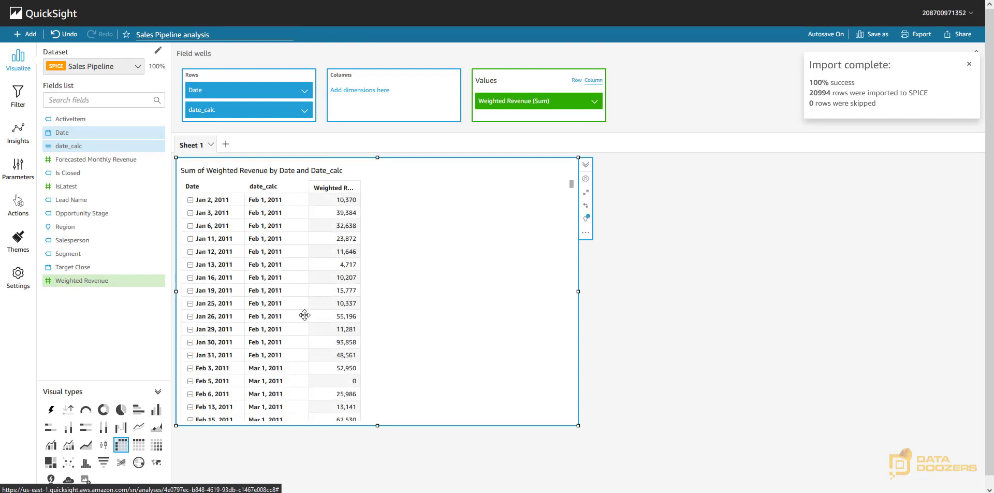
pyautogui.scroll(-2, 300, 315)
pyautogui.scroll(2, 288, 325)
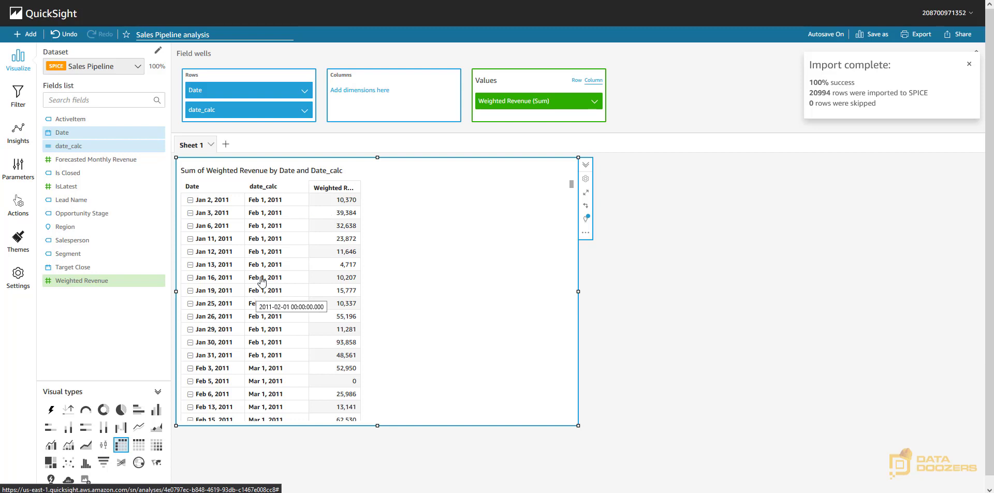
pyautogui.click(159, 146)
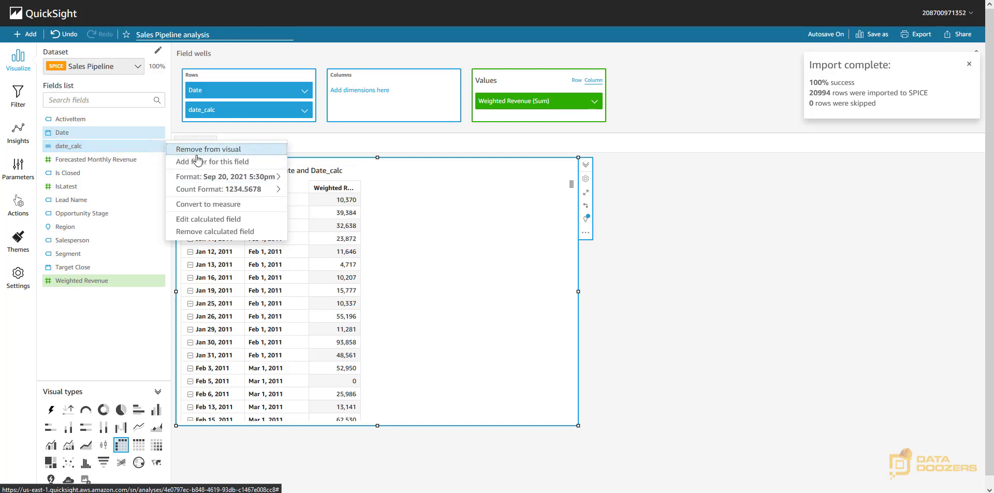
pyautogui.click(204, 219)
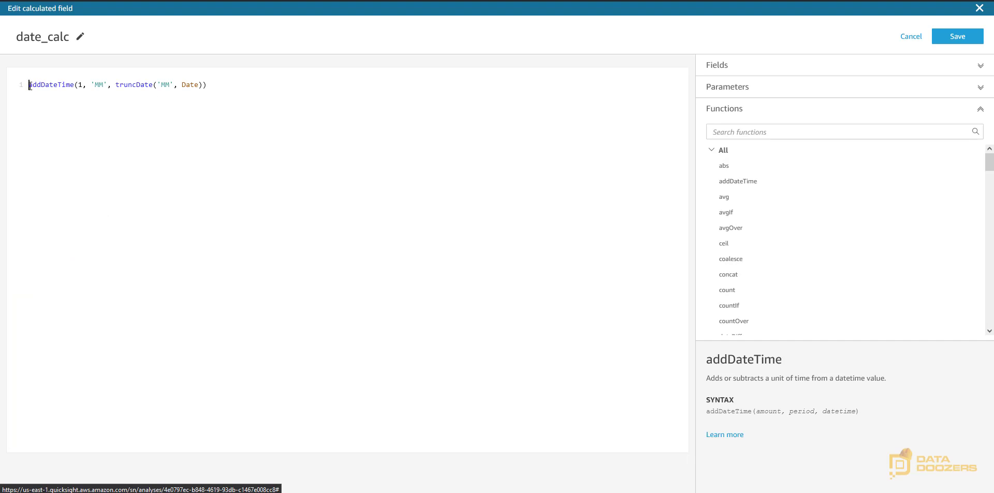
# Wrap date_calc in addDateTime(-1, 'DD', …) to yield month-end dates and save it
pyautogui.doubleClick(759, 182)
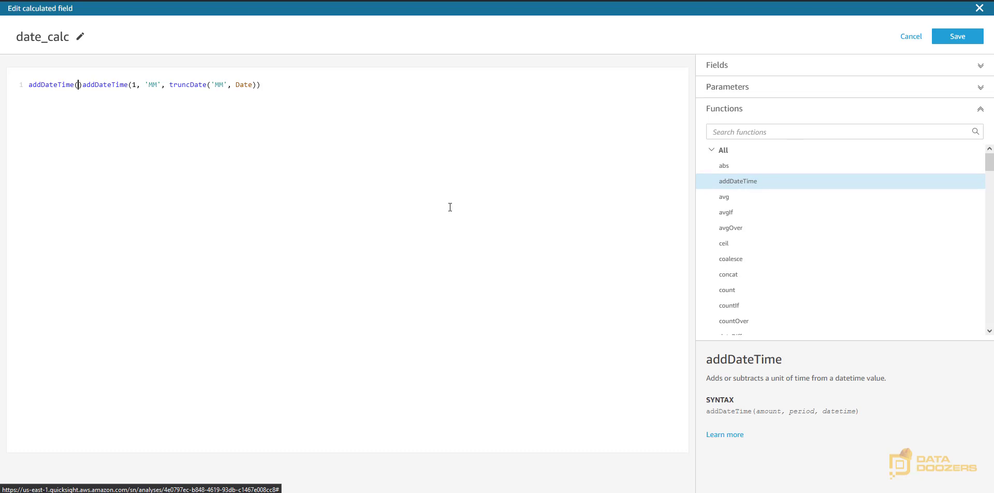
pyautogui.write('-1')
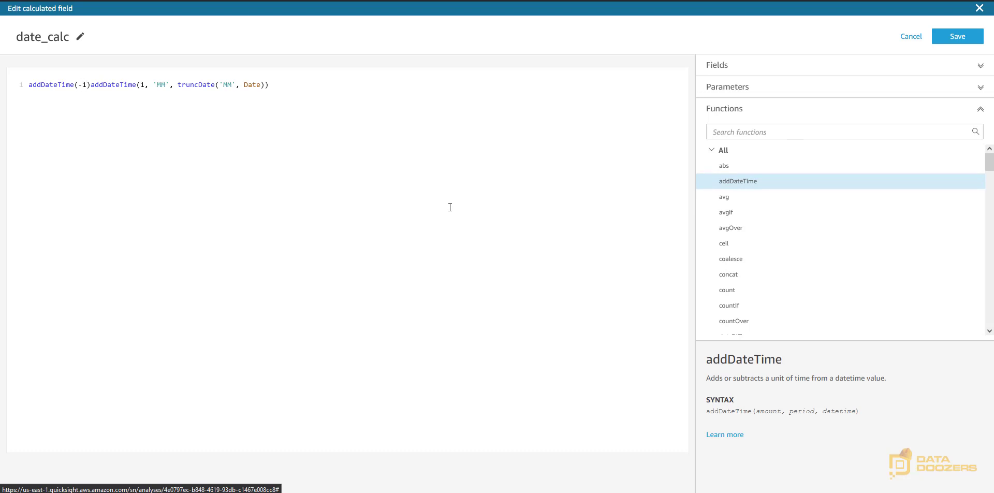
pyautogui.write(", ''")
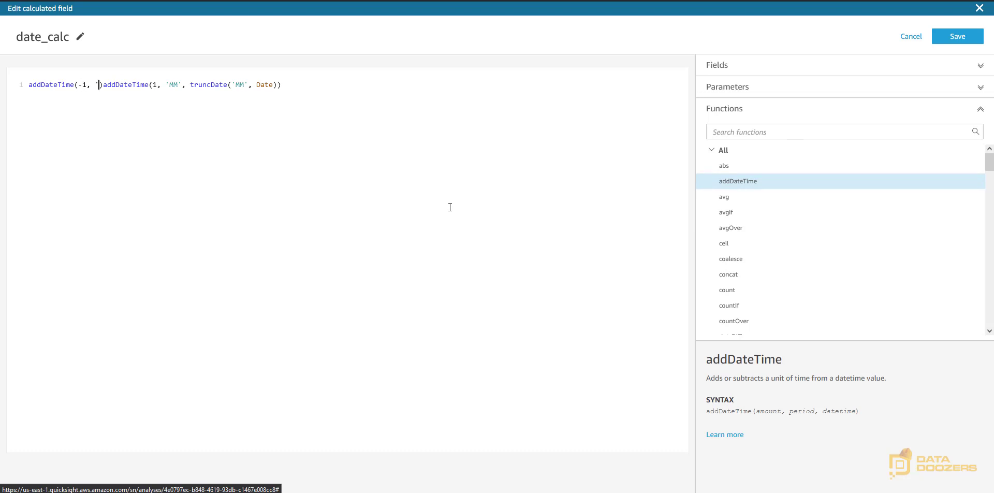
pyautogui.press('Left')
pyautogui.write('DD')
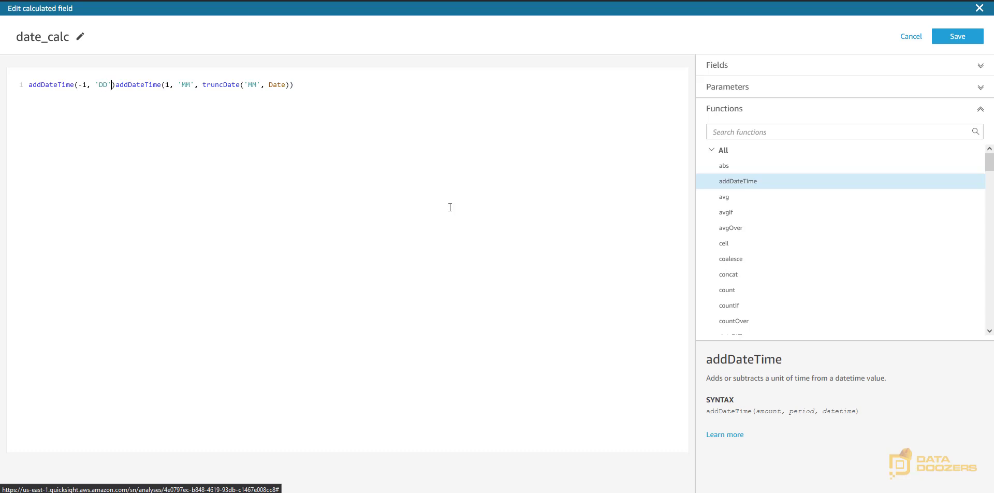
pyautogui.press('Delete')
pyautogui.write(',')
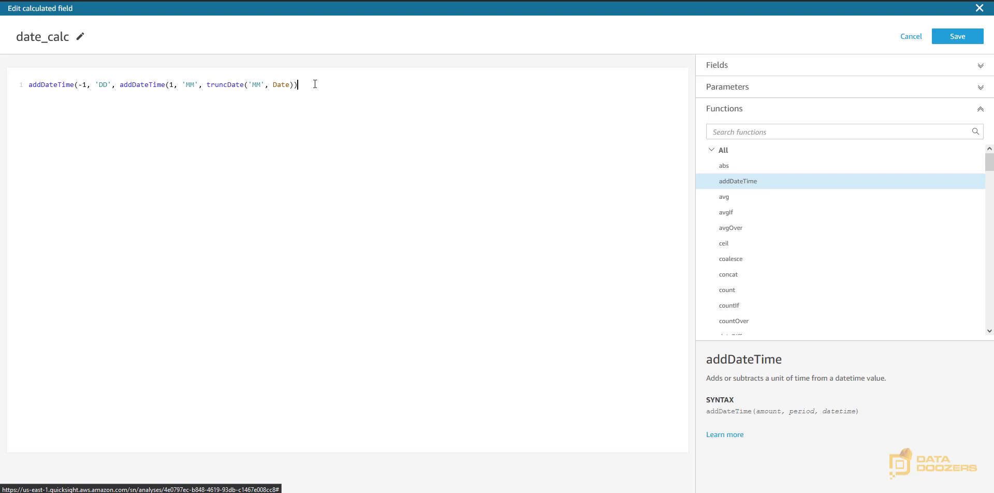
pyautogui.write(')')
pyautogui.click(948, 39)
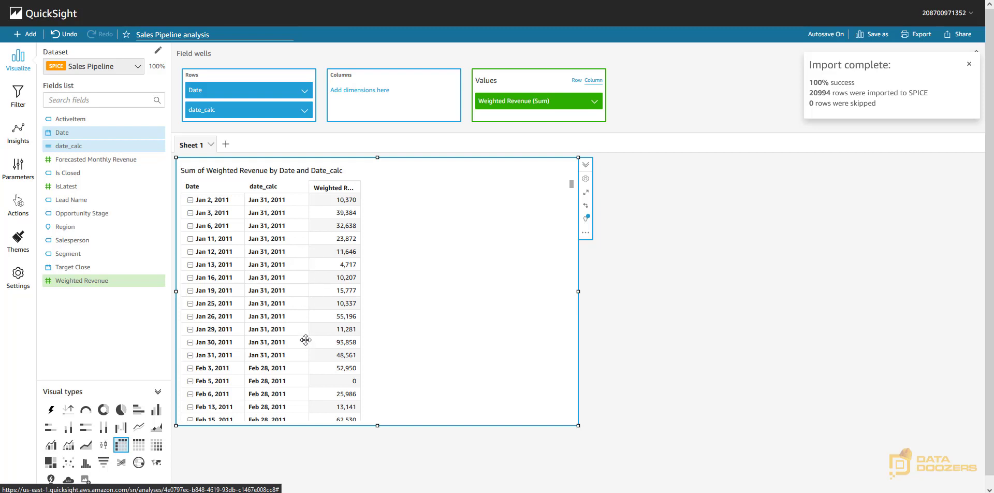
# Verify date_calc maps January dates to Jan 31, 2011 and February dates to Feb 28, 2011
pyautogui.moveTo(306, 339)
pyautogui.scroll(-1, 267, 350)
pyautogui.scroll(-5, 267, 349)
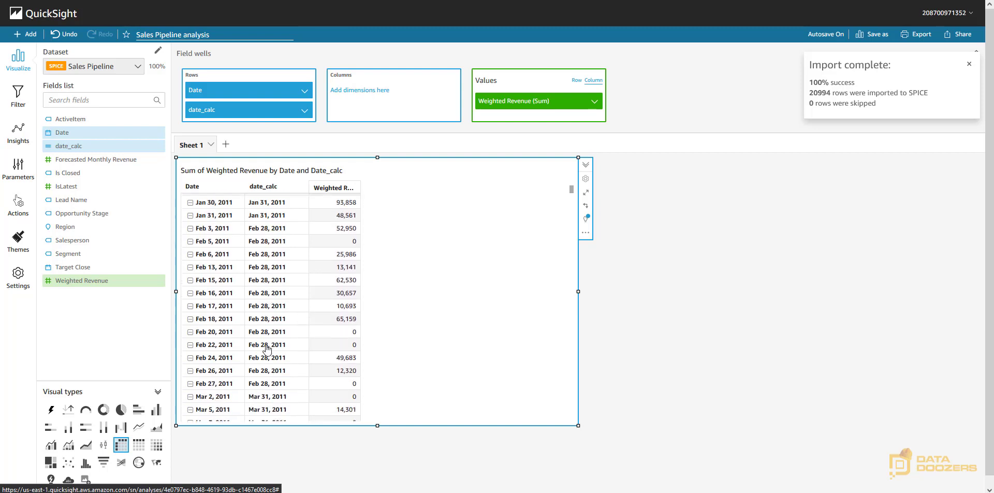
pyautogui.scroll(-4, 267, 350)
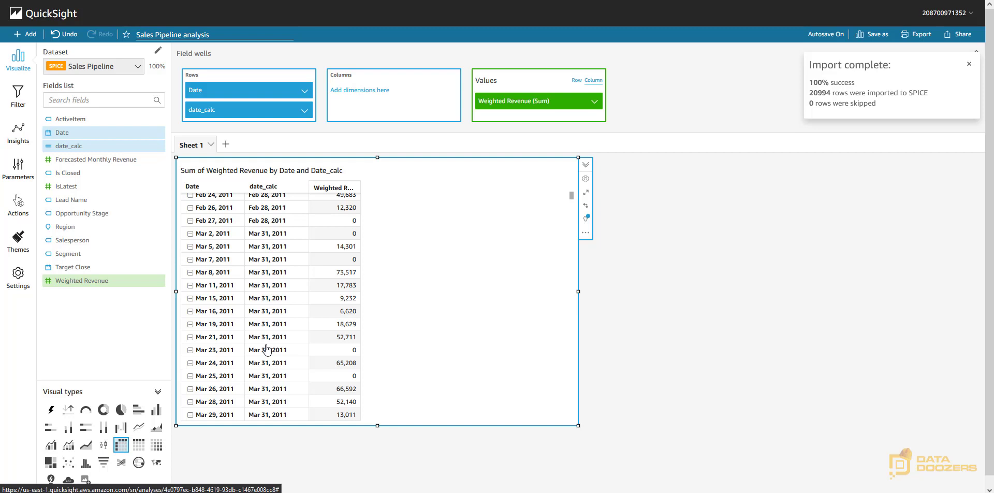
pyautogui.scroll(4, 267, 350)
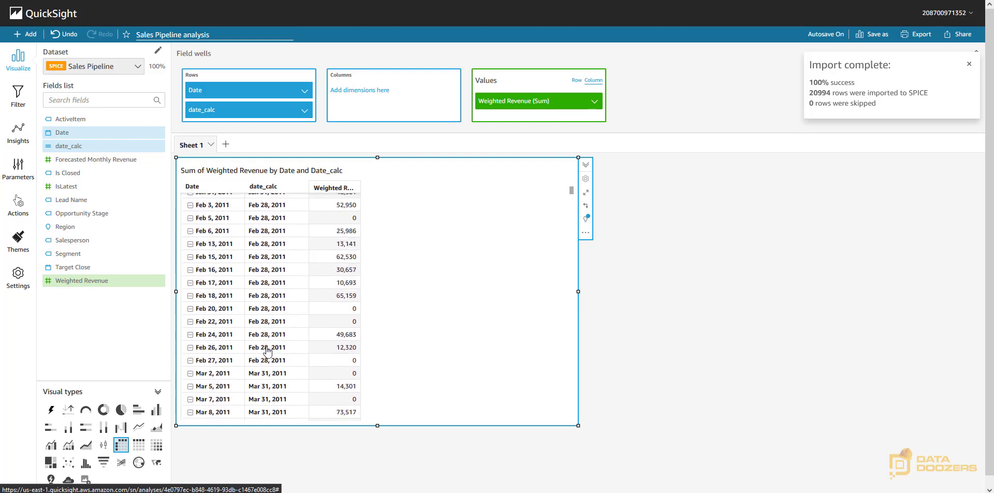
pyautogui.scroll(2, 267, 351)
pyautogui.scroll(2, 267, 351)
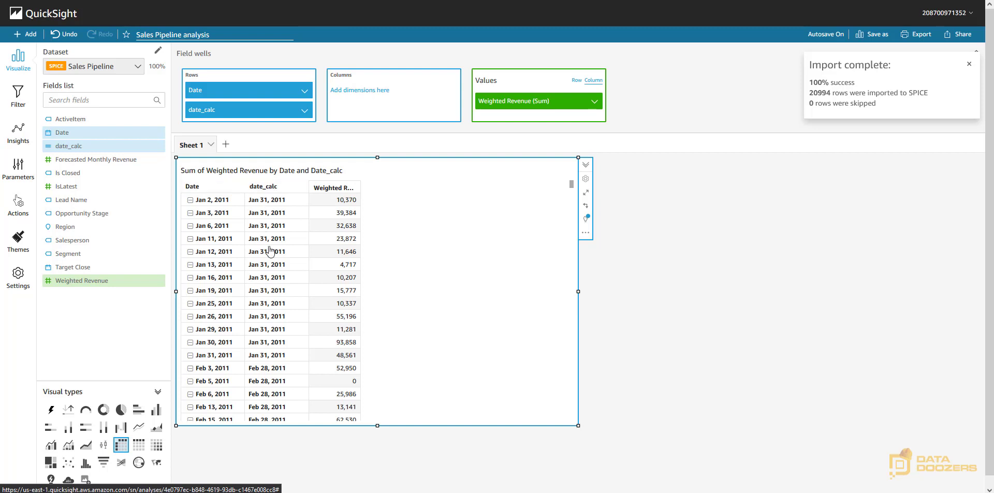
# Remove date_calc from the pivot table rows, leaving Weighted Revenue by Date
pyautogui.click(304, 110)
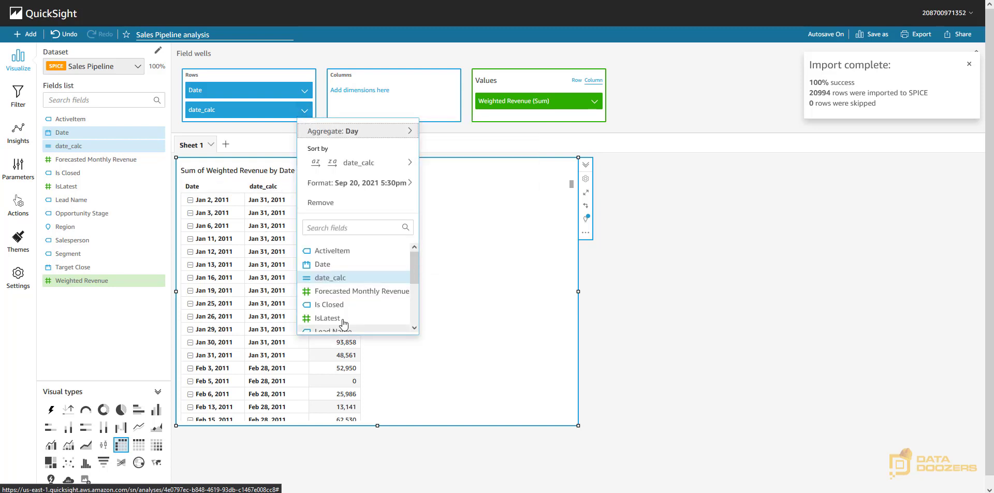
pyautogui.click(332, 203)
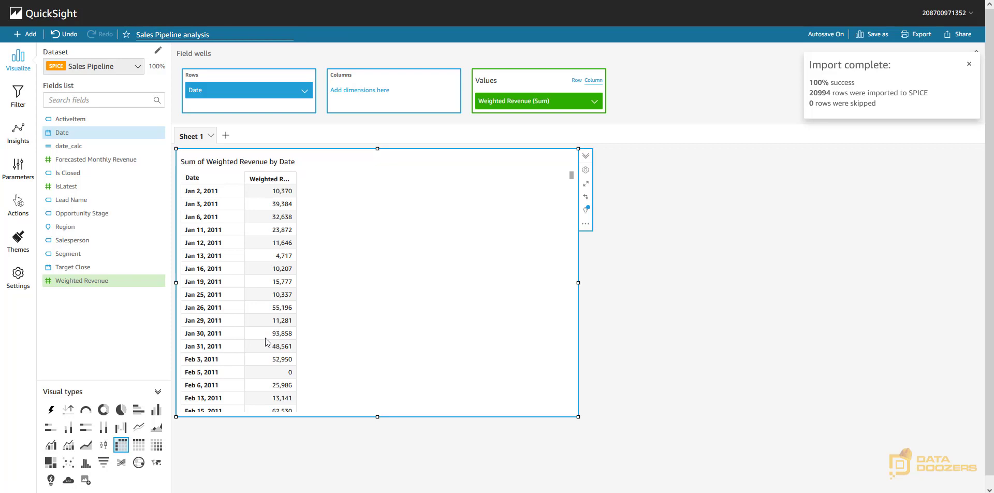
pyautogui.moveTo(206, 353)
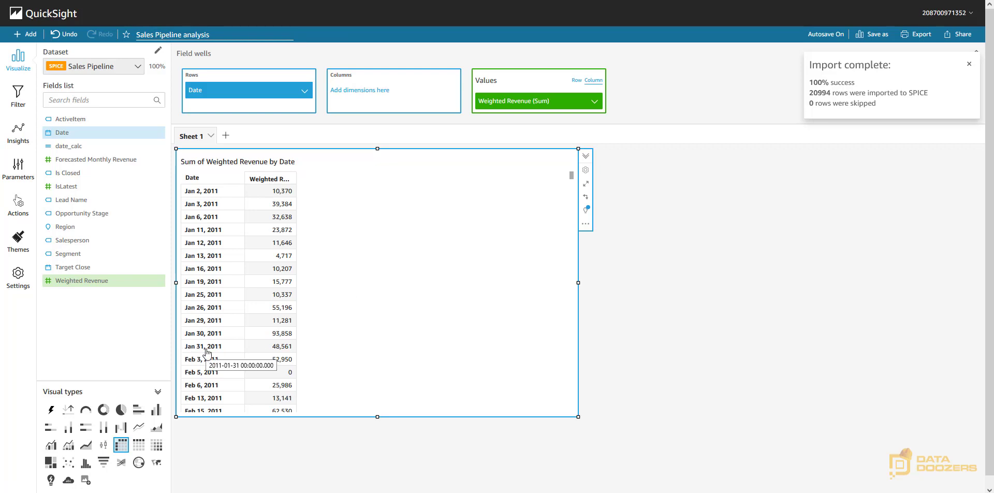
# Create and save calculated field 'is eom?' as ifelse({Date} = {date_calc}, 'yes', 'no')
pyautogui.click(26, 34)
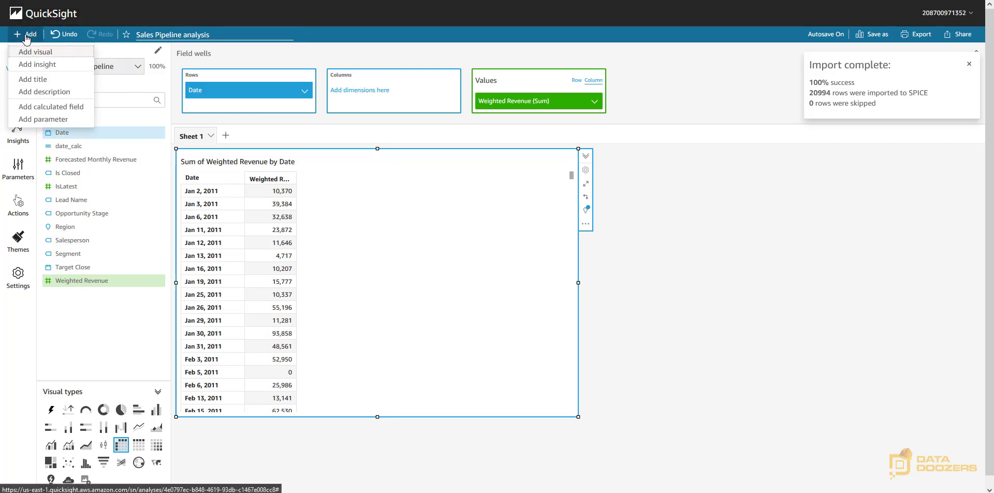
pyautogui.click(41, 106)
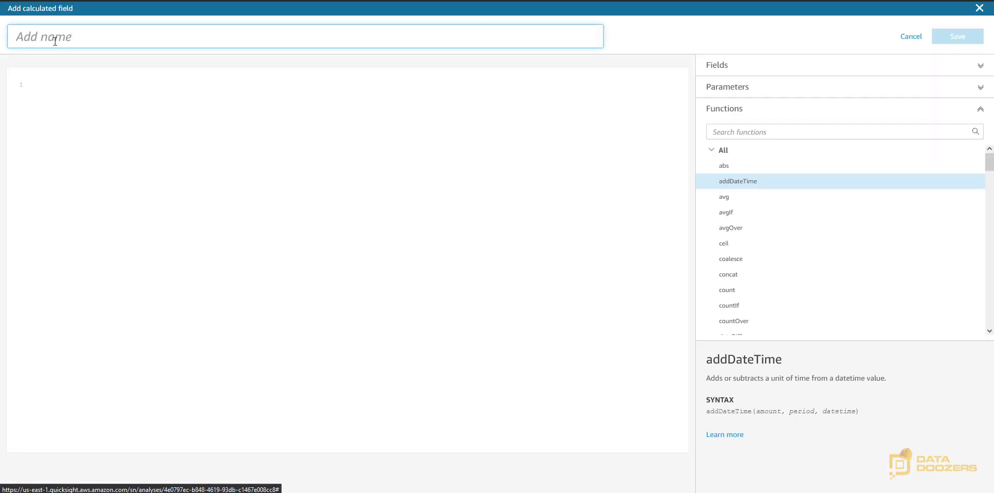
pyautogui.write('is eom?')
pyautogui.click(96, 105)
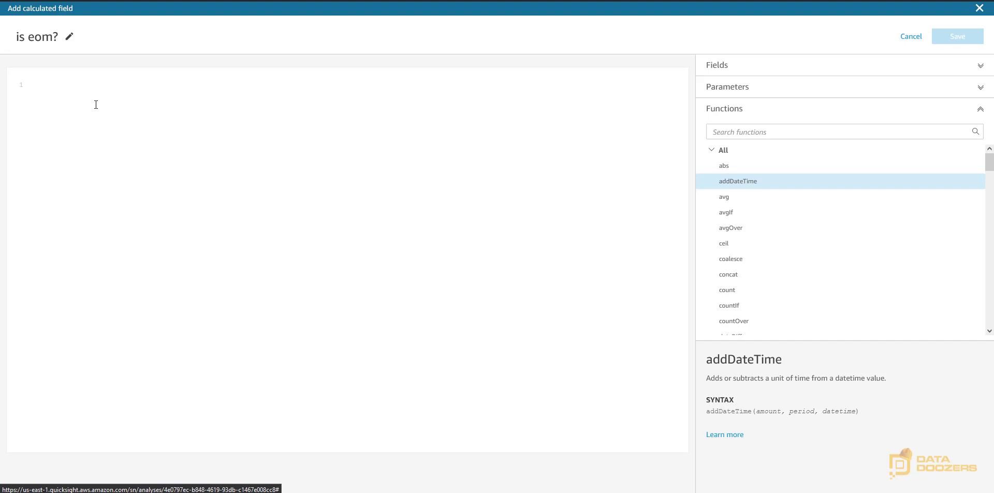
pyautogui.write('ifelse(')
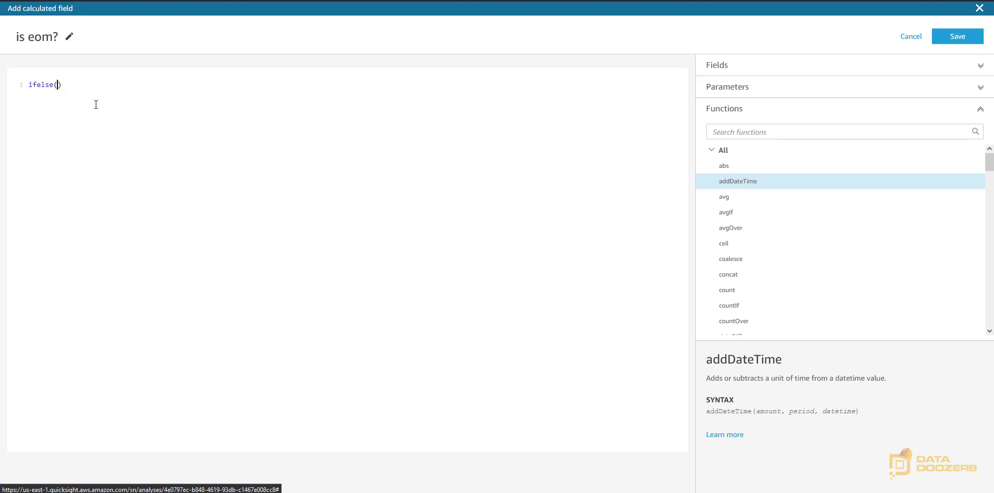
pyautogui.write('da')
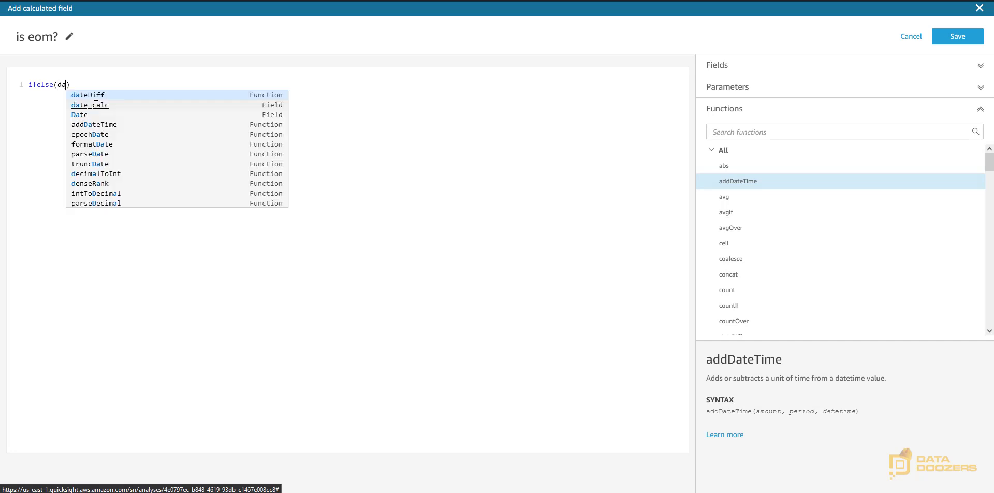
pyautogui.write('te')
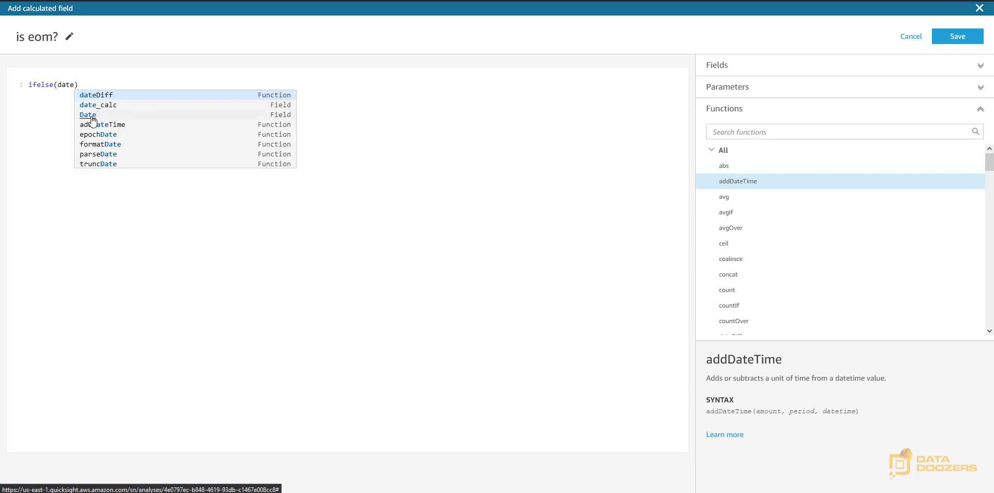
pyautogui.click(93, 115)
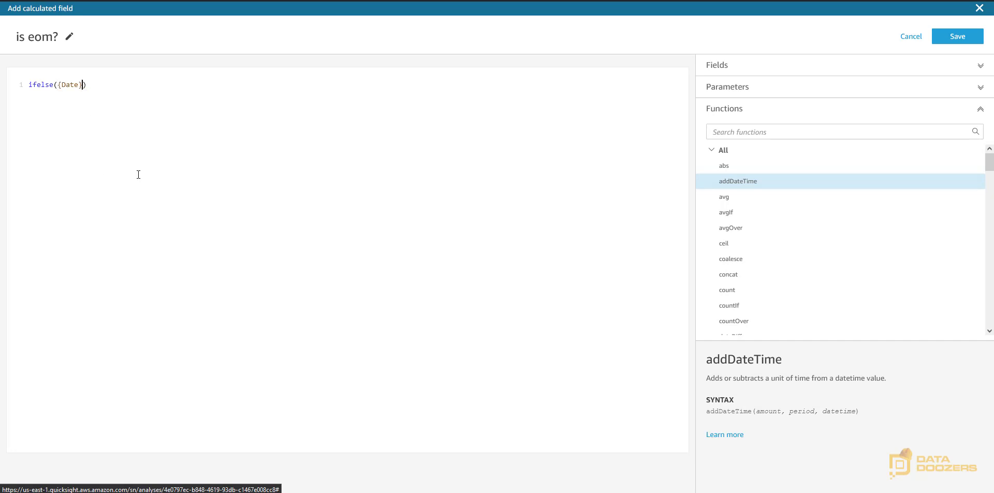
pyautogui.write('= cal')
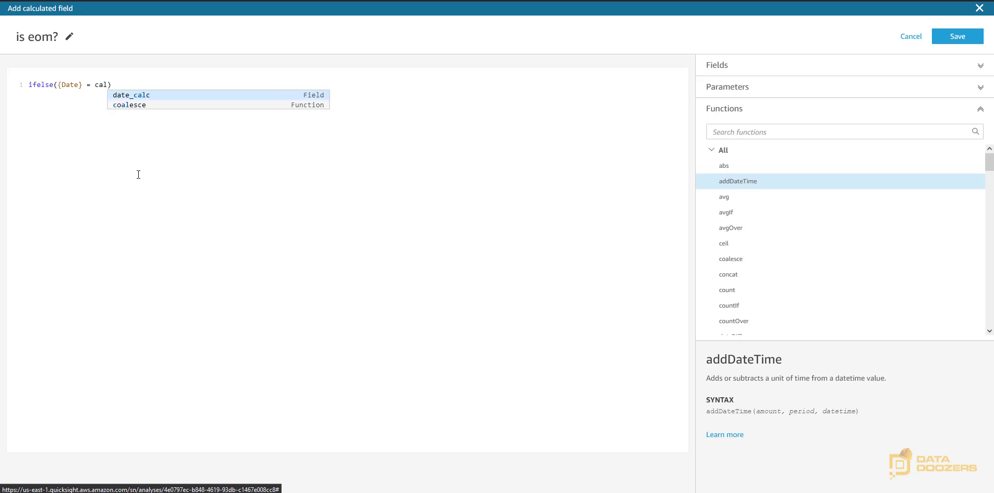
pyautogui.press('Return')
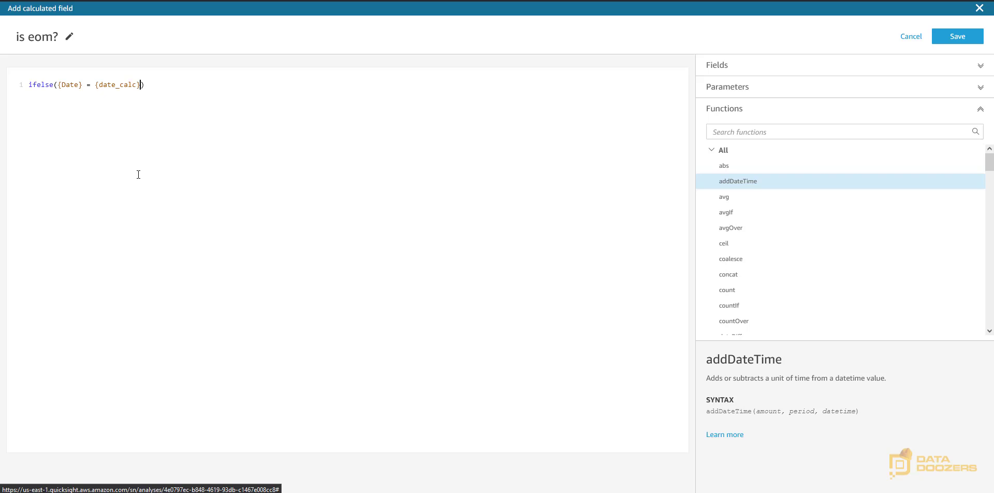
pyautogui.write(", 'yes', 'no'")
pyautogui.click(957, 36)
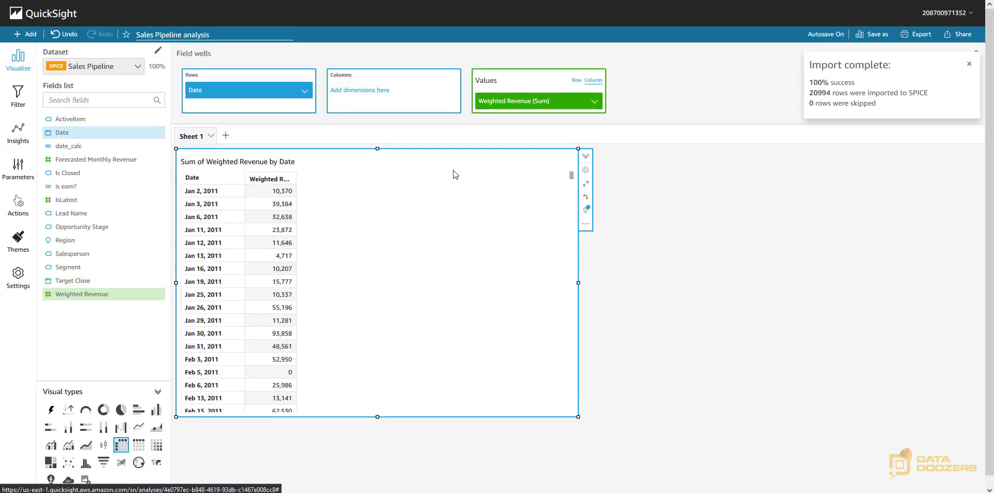
# Create a new filter on the 'is eom?' field for the pivot table and open its settings
pyautogui.click(17, 97)
pyautogui.click(95, 155)
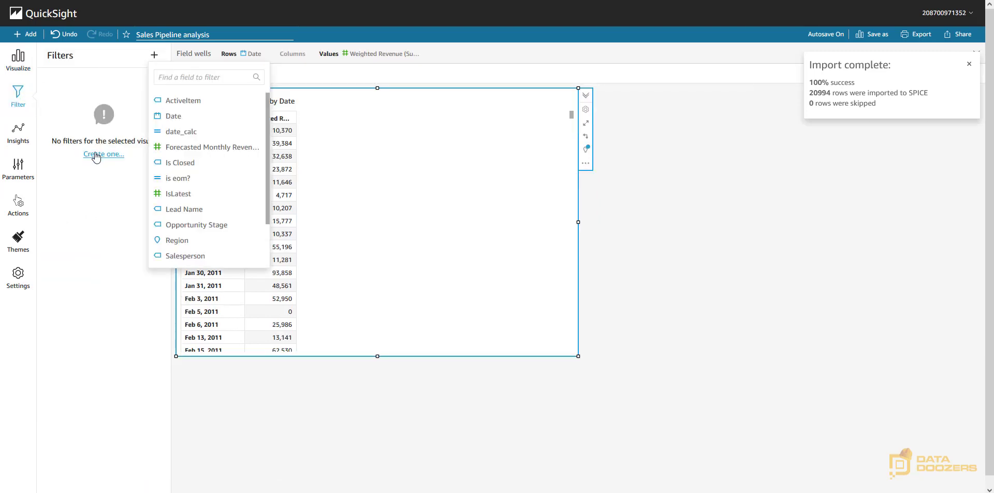
pyautogui.click(180, 181)
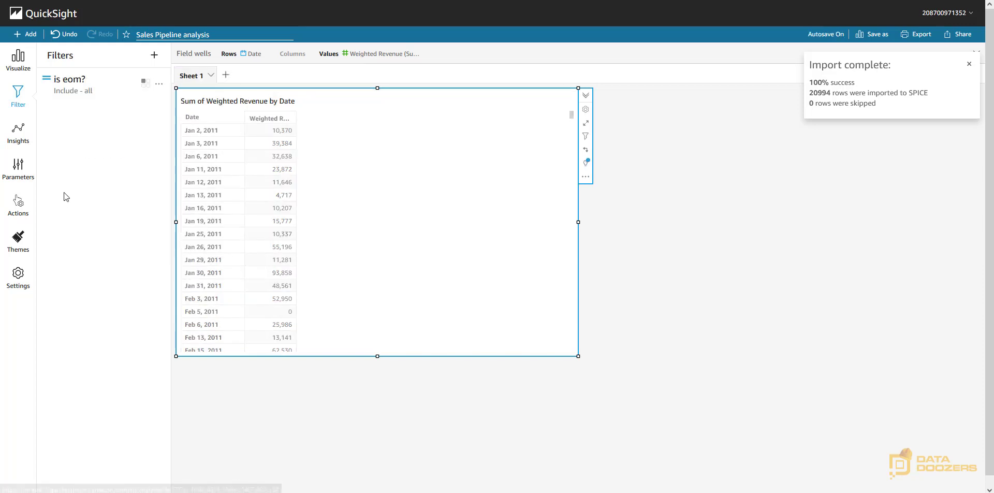
pyautogui.click(99, 90)
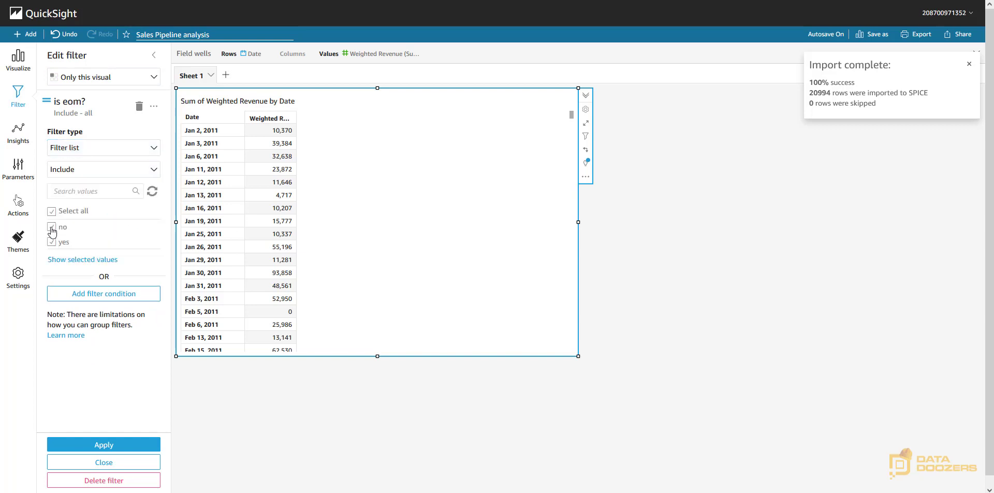
# Exclude 'no' from the is eom? filter and apply it, then undo to compare with all dates
pyautogui.click(52, 227)
pyautogui.click(117, 447)
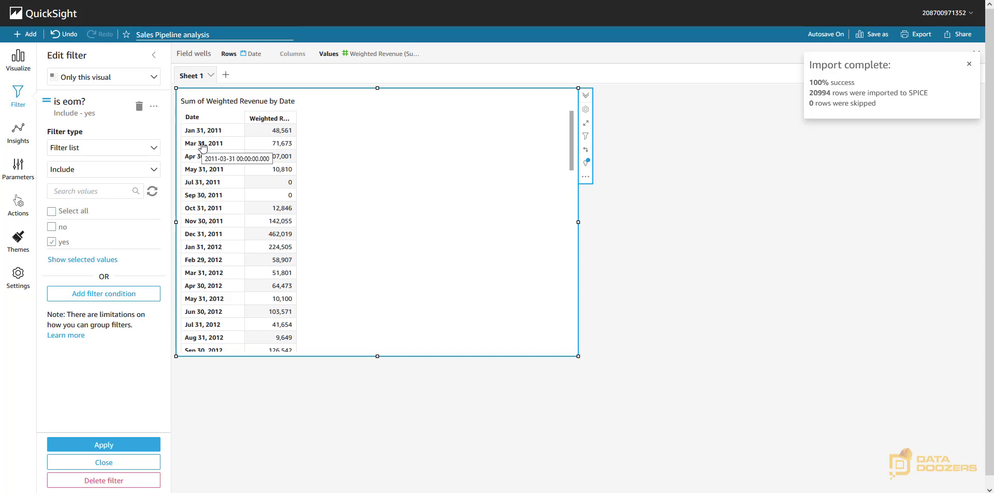
pyautogui.click(64, 34)
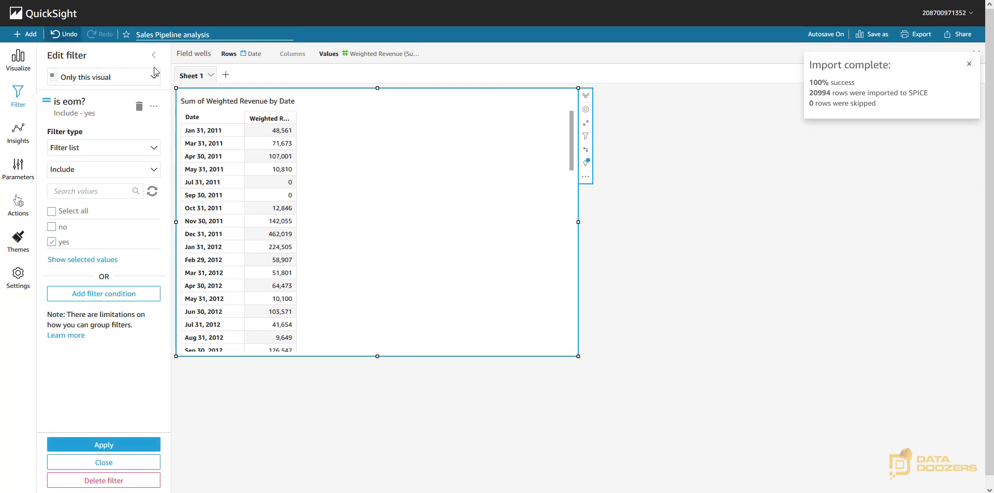
pyautogui.scroll(-4, 218, 197)
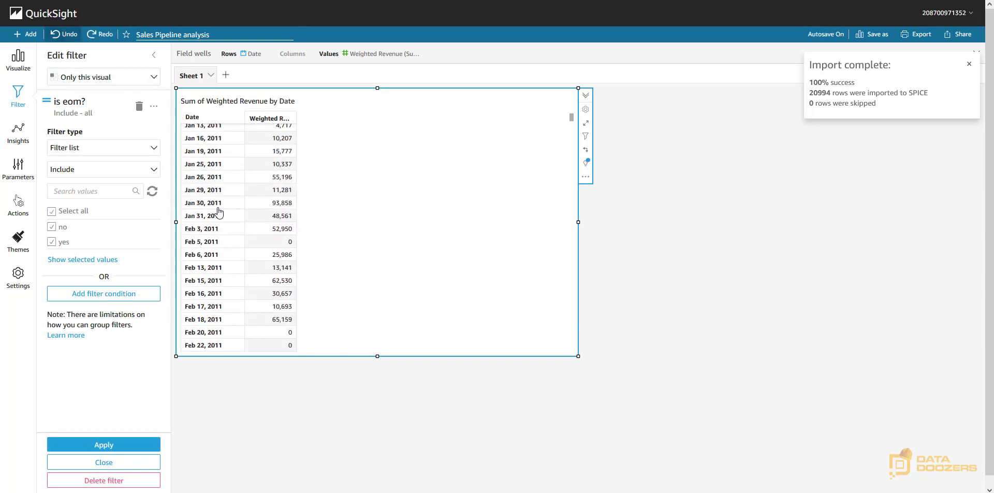
pyautogui.scroll(-3, 218, 290)
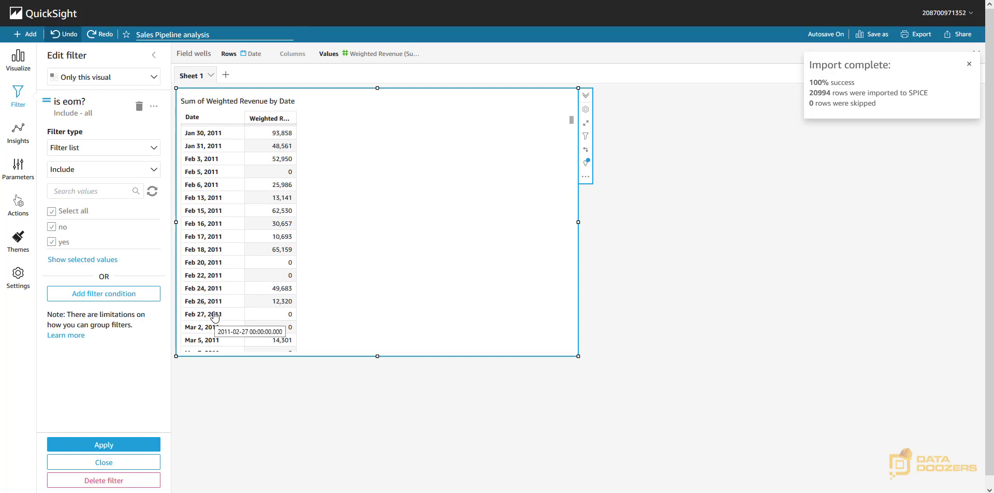
# Uncheck 'no' again so the table lists only month-end dates like Jan 31, 2011
pyautogui.click(51, 226)
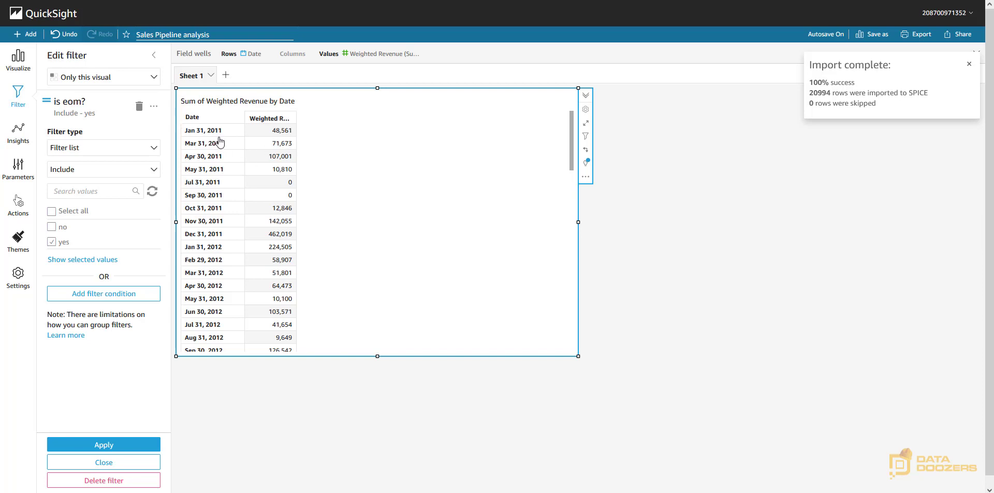
pyautogui.scroll(-8, 218, 181)
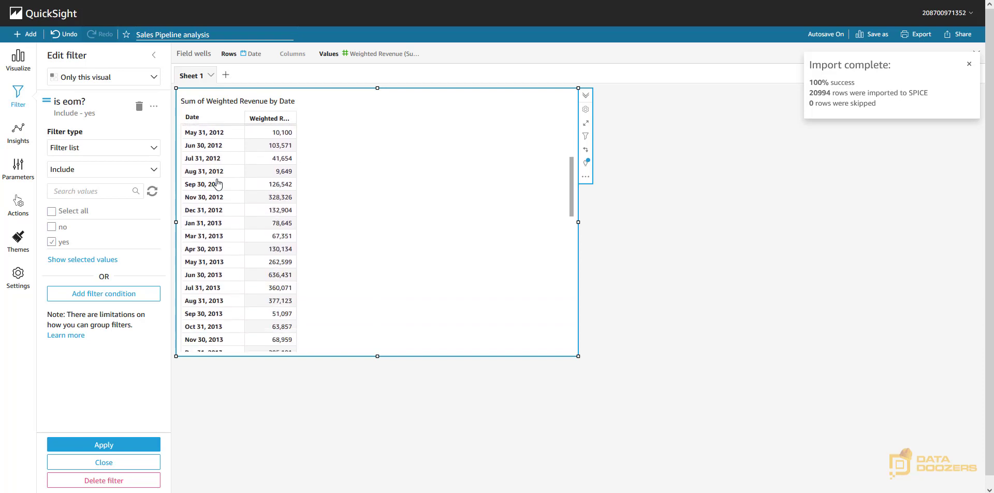
pyautogui.scroll(8, 218, 184)
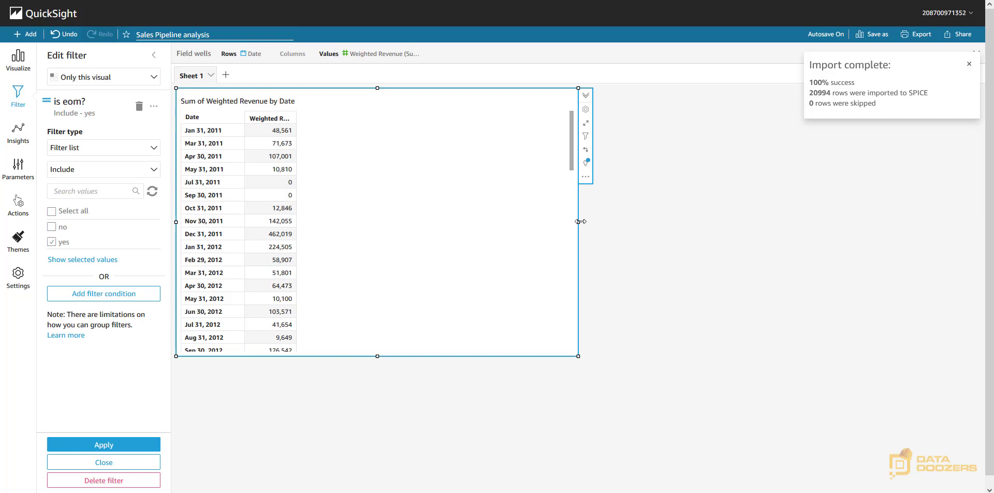
# Narrow the month-end pivot table visual to about half width to fit its Date and Weighted Revenue columns
pyautogui.moveTo(581, 221); pyautogui.dragTo(316, 197)
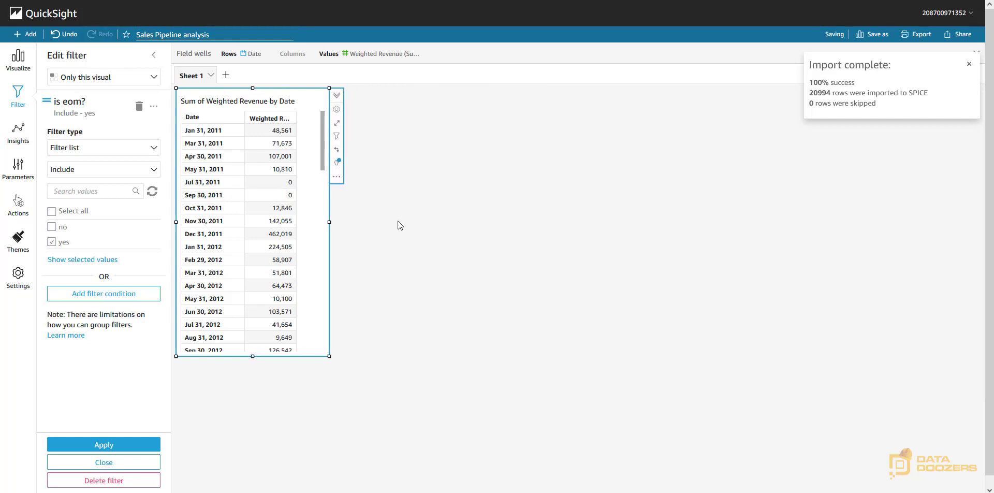